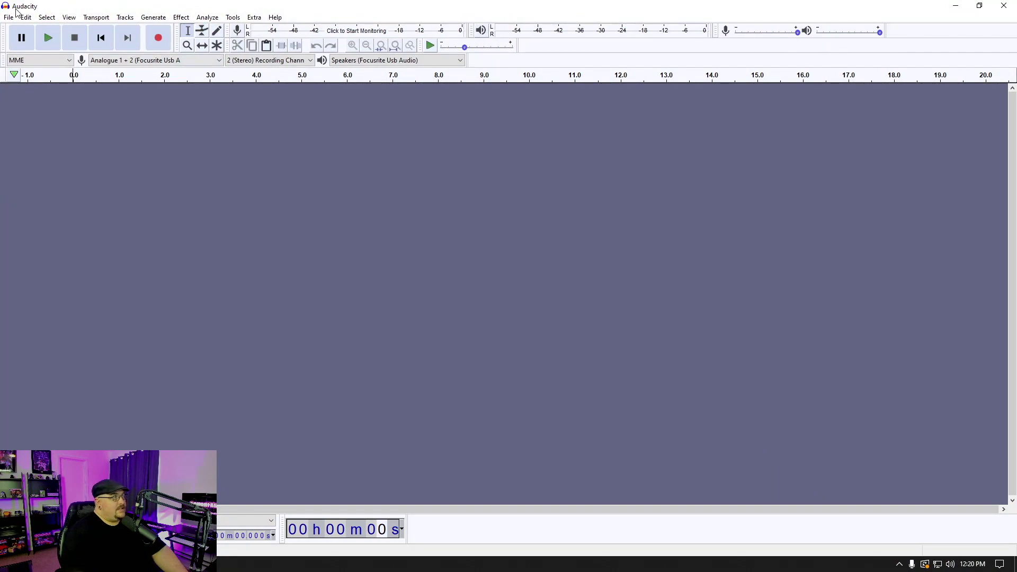
# Start importing a file as raw data from the File > Import menu.
pyautogui.click(10, 18)
pyautogui.moveTo(47, 107)
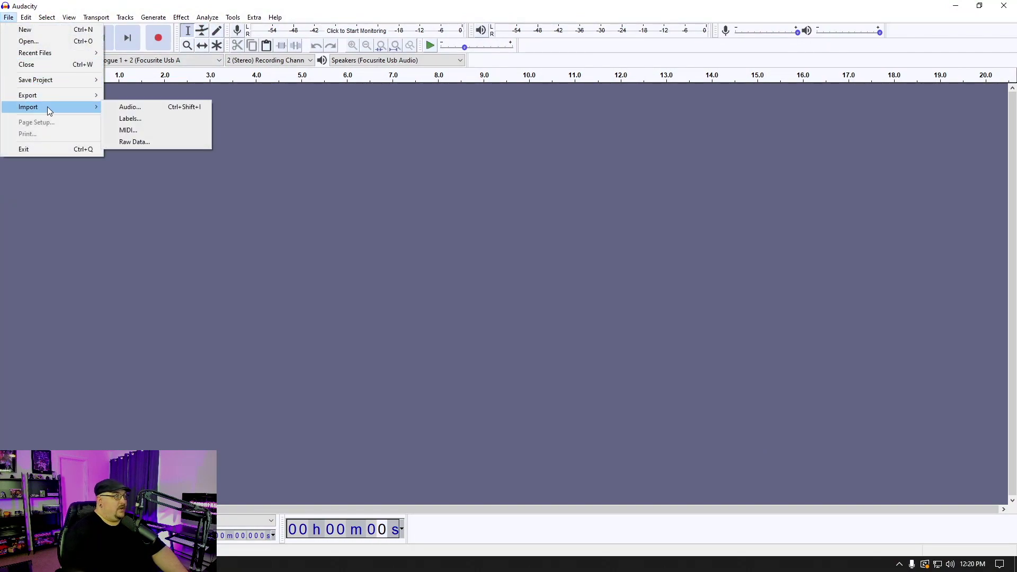
pyautogui.click(171, 146)
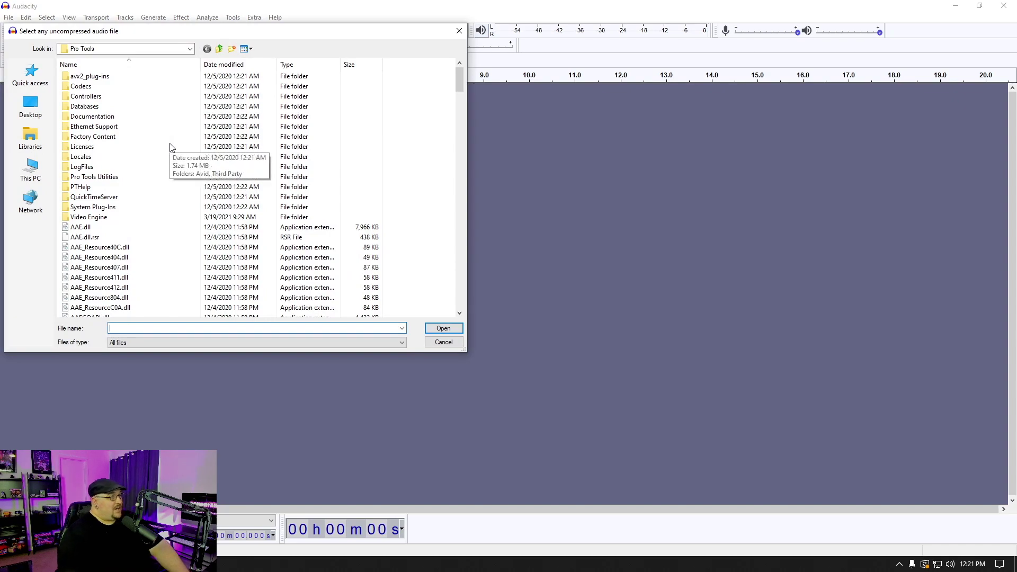
# Select the ProTools program file in the Pro Tools folder.
pyautogui.scroll(-6, 188, 149)
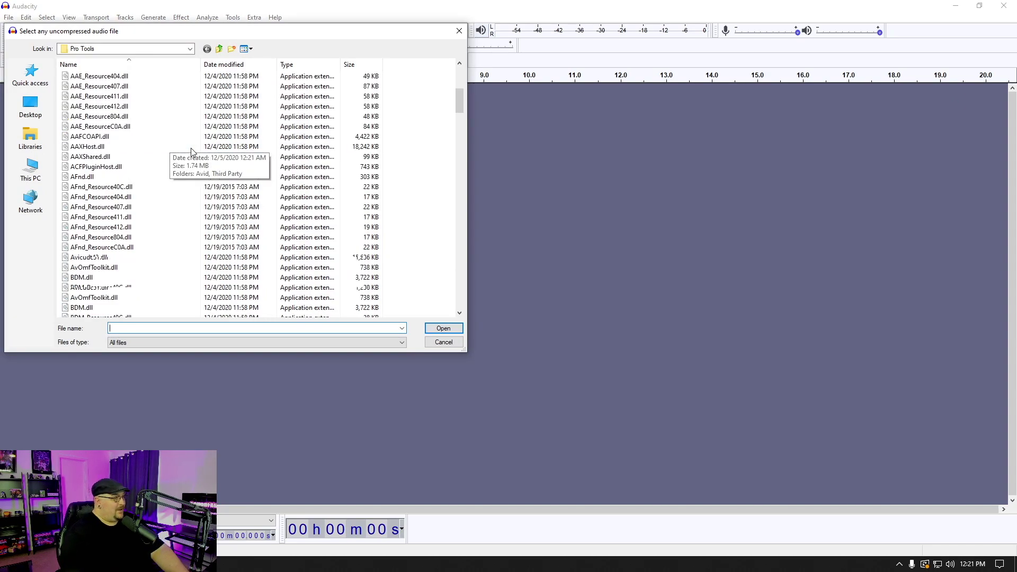
pyautogui.scroll(-15, 190, 148)
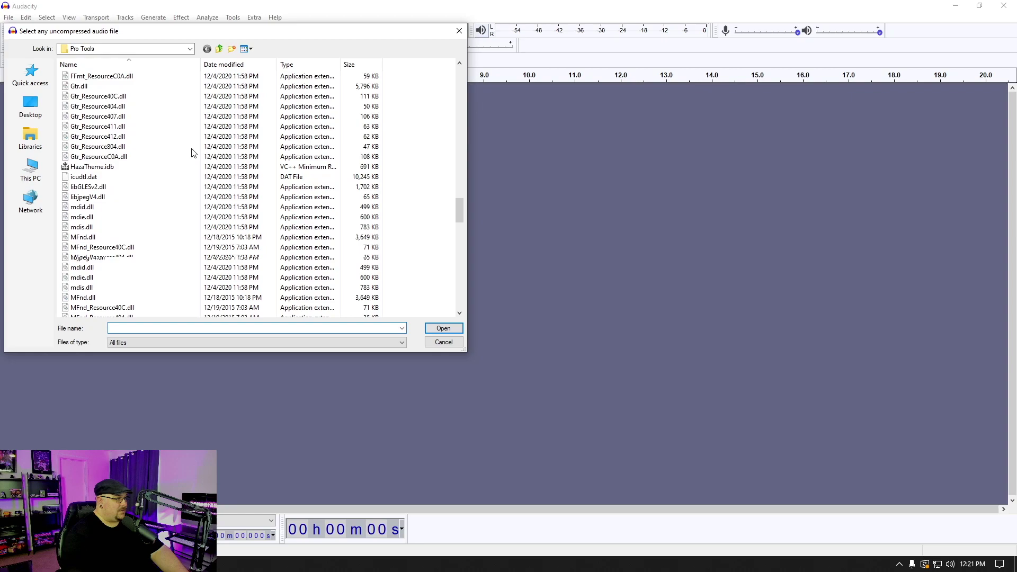
pyautogui.scroll(-20, 192, 153)
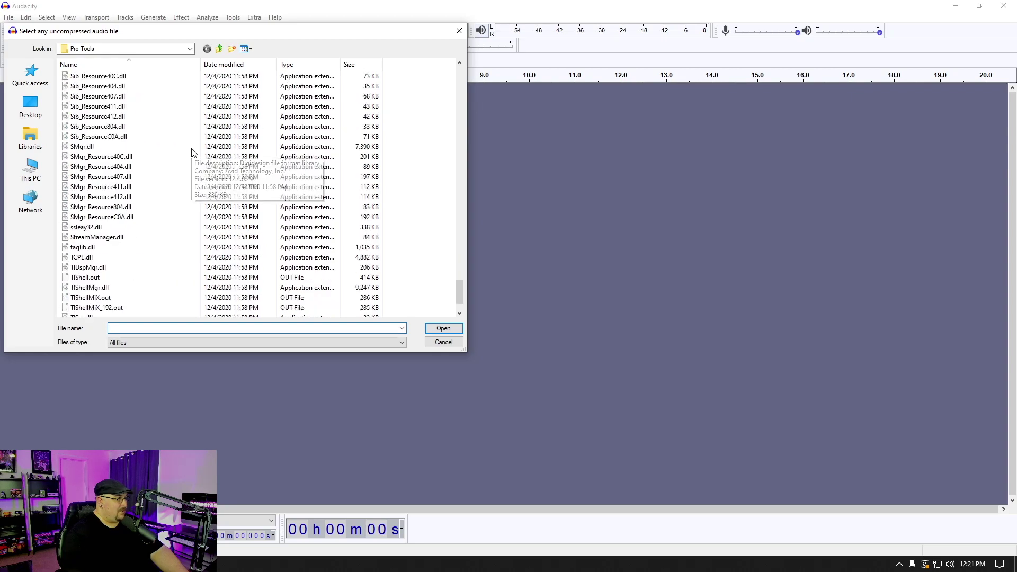
pyautogui.scroll(15, 192, 153)
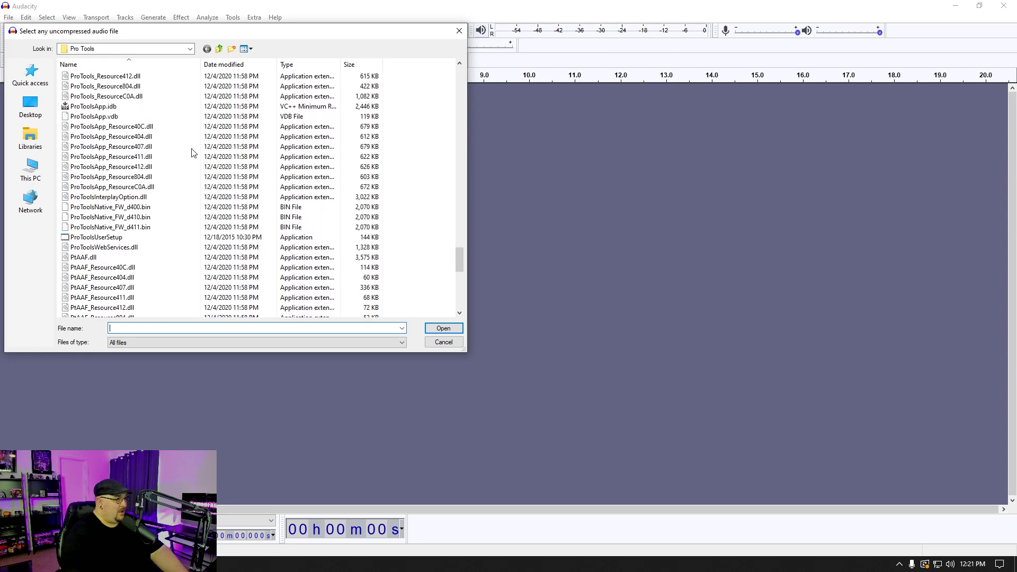
pyautogui.scroll(3, 192, 153)
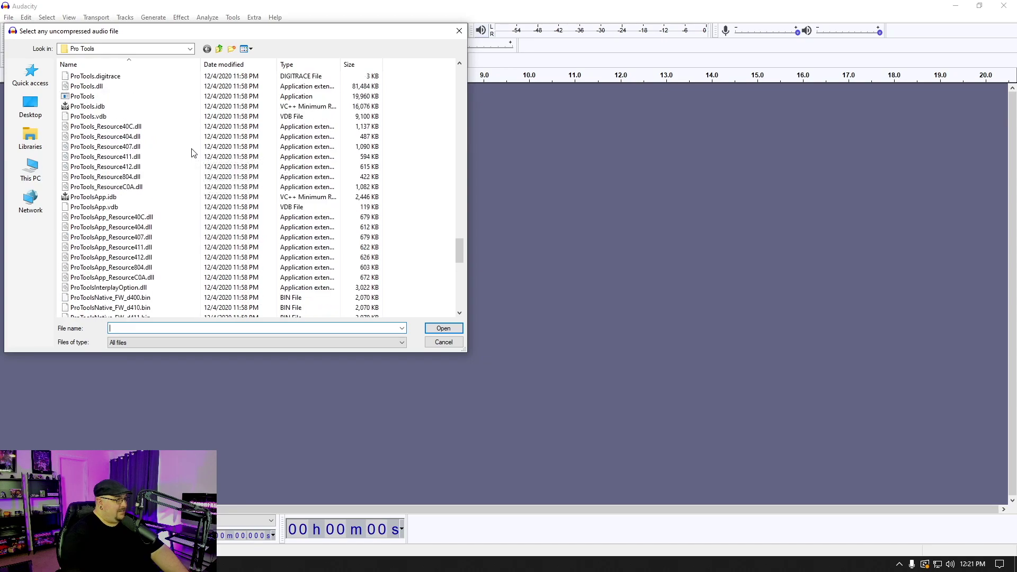
pyautogui.scroll(2, 192, 152)
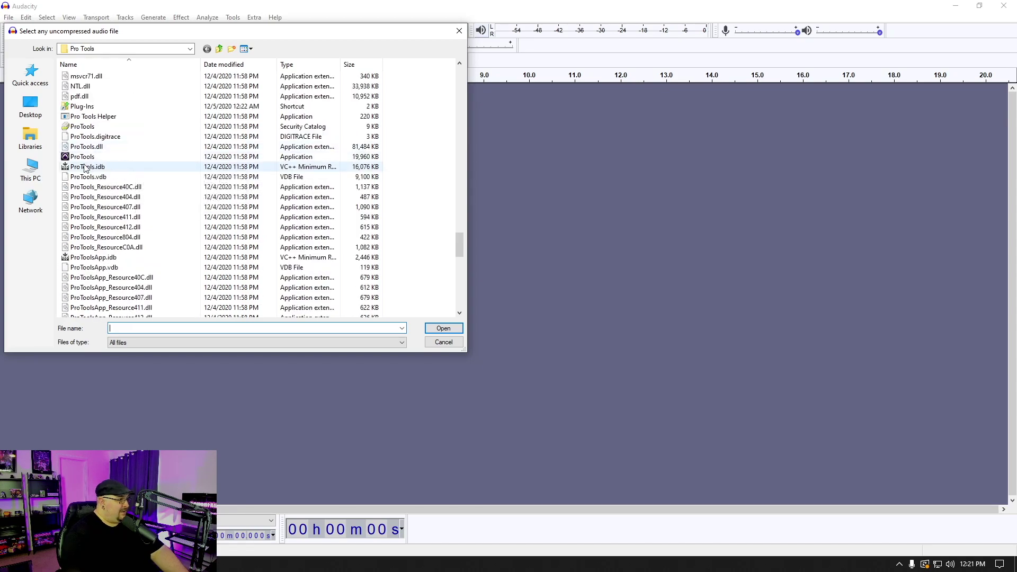
pyautogui.click(85, 157)
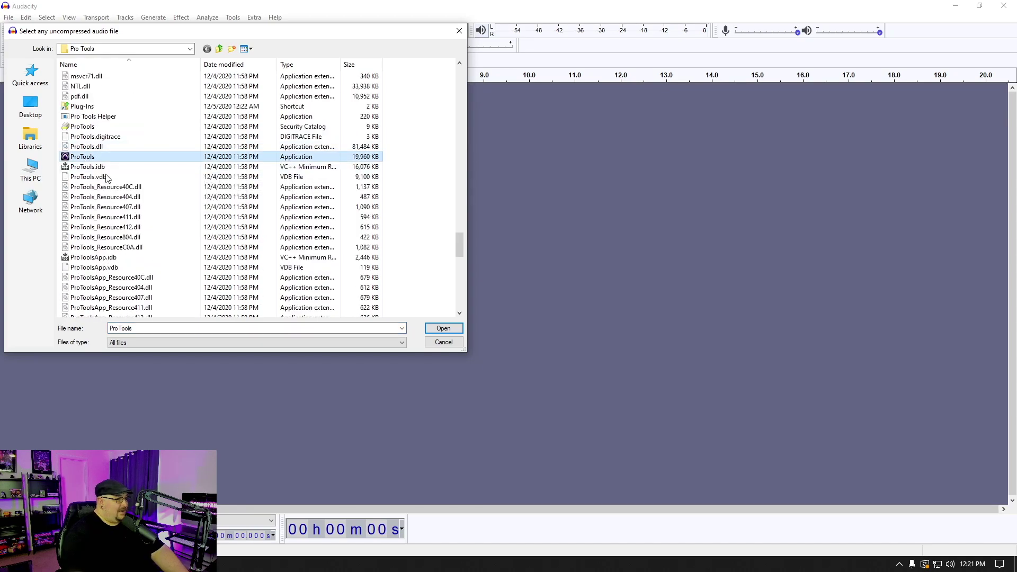
# Import ProTools as Signed 32-bit PCM, little-endian, 1 channel mono, 44100 Hz.
pyautogui.click(443, 328)
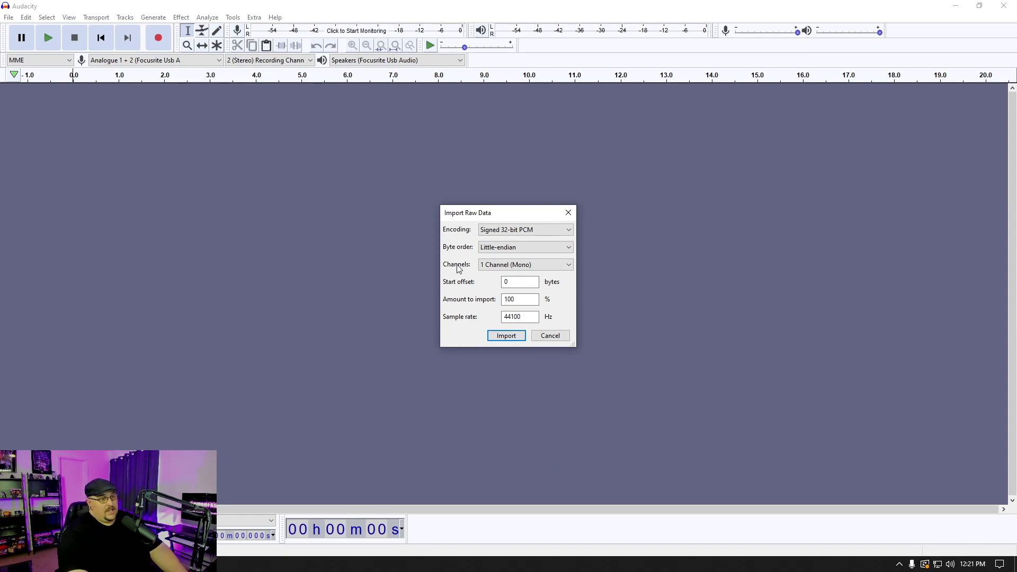
pyautogui.click(506, 336)
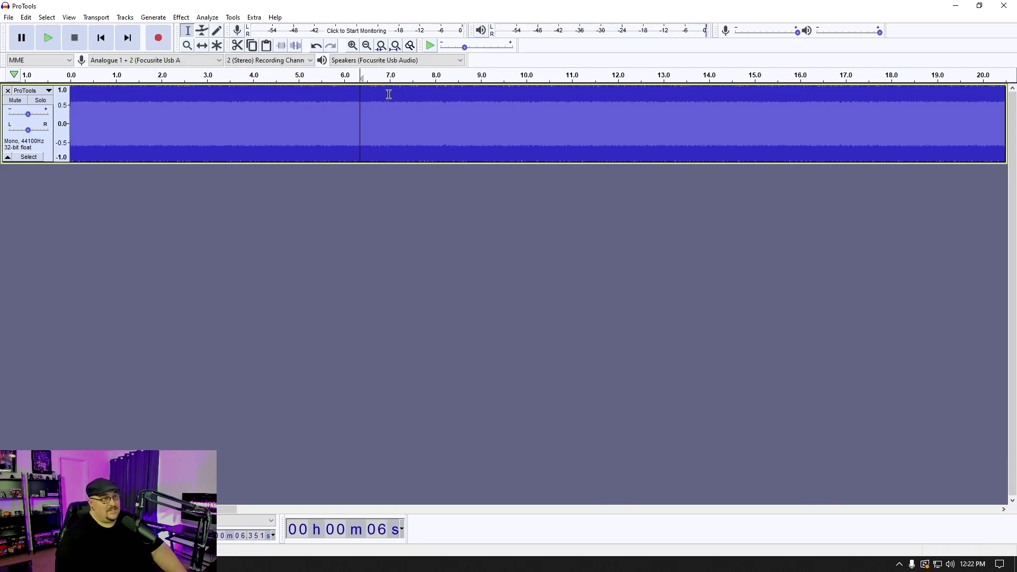
# Fit the ProTools track to the window width, then zoom in twice around 1:04.
pyautogui.click(396, 47)
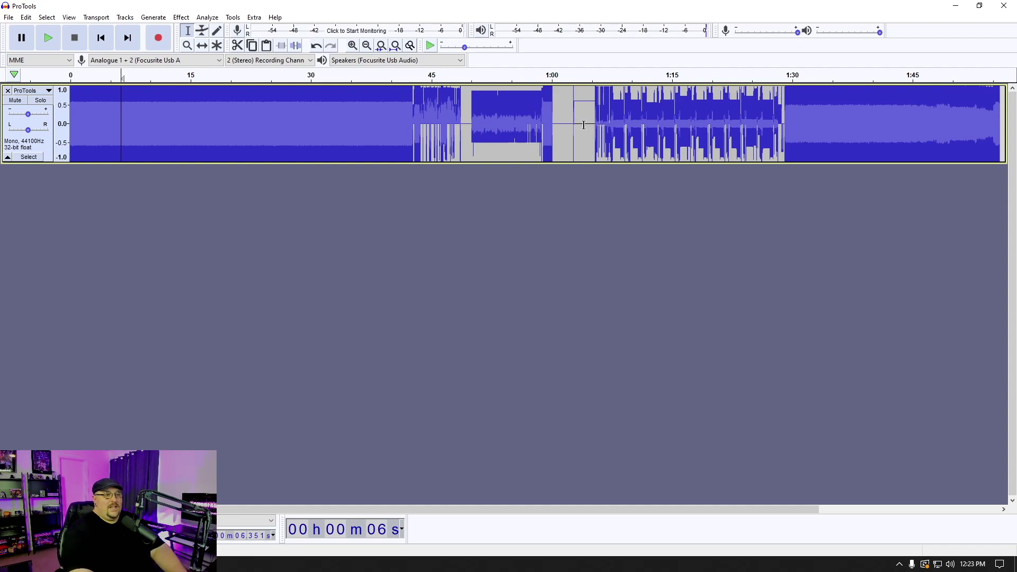
pyautogui.click(584, 125)
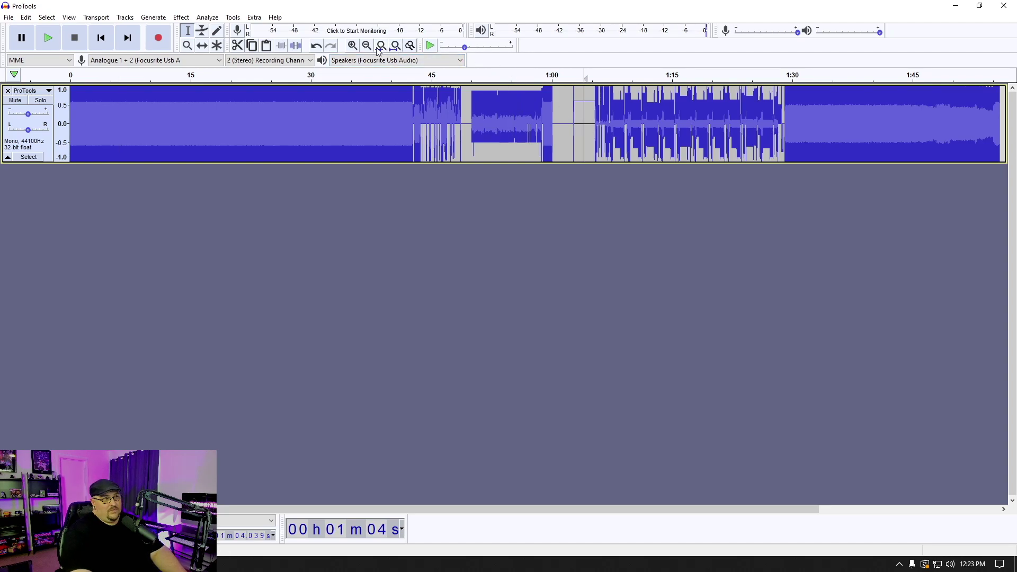
pyautogui.click(353, 46)
pyautogui.click(353, 46)
pyautogui.click(353, 46)
pyautogui.click(352, 46)
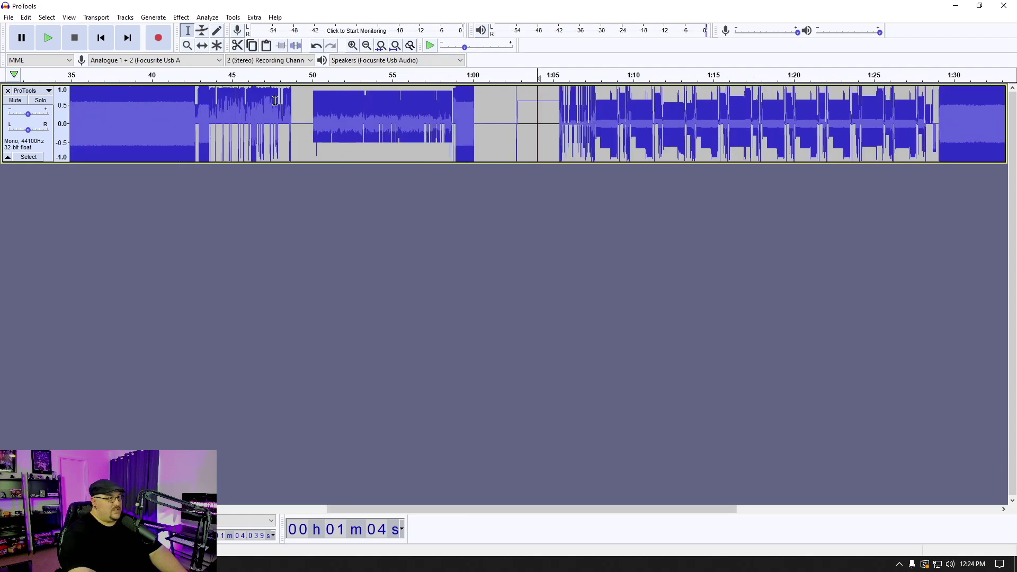
# Play the 0:47–0:49 glitch burst, then select roughly 19–31 seconds of ProTools.
pyautogui.moveTo(274, 100); pyautogui.dragTo(292, 103)
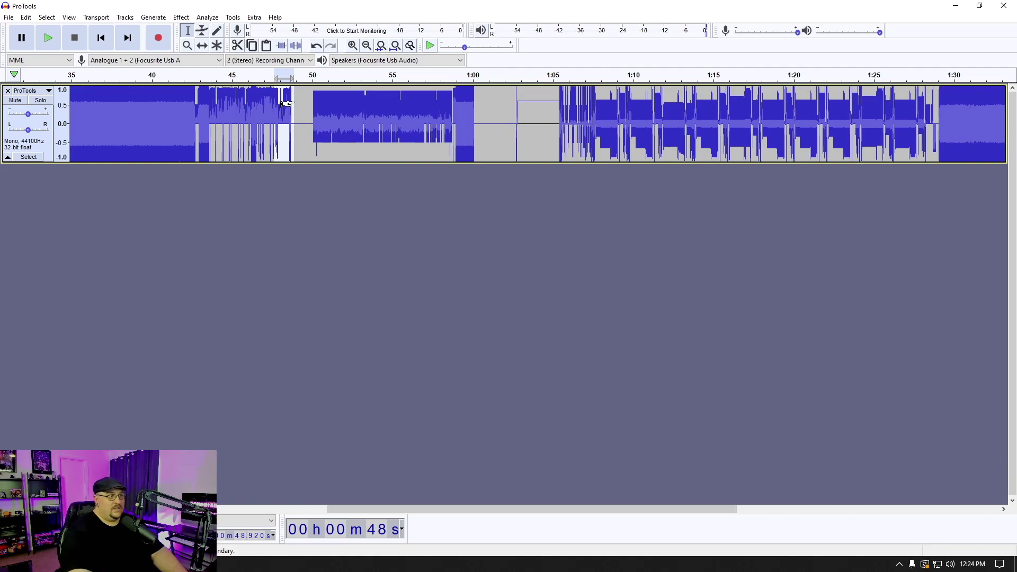
pyautogui.press('space')
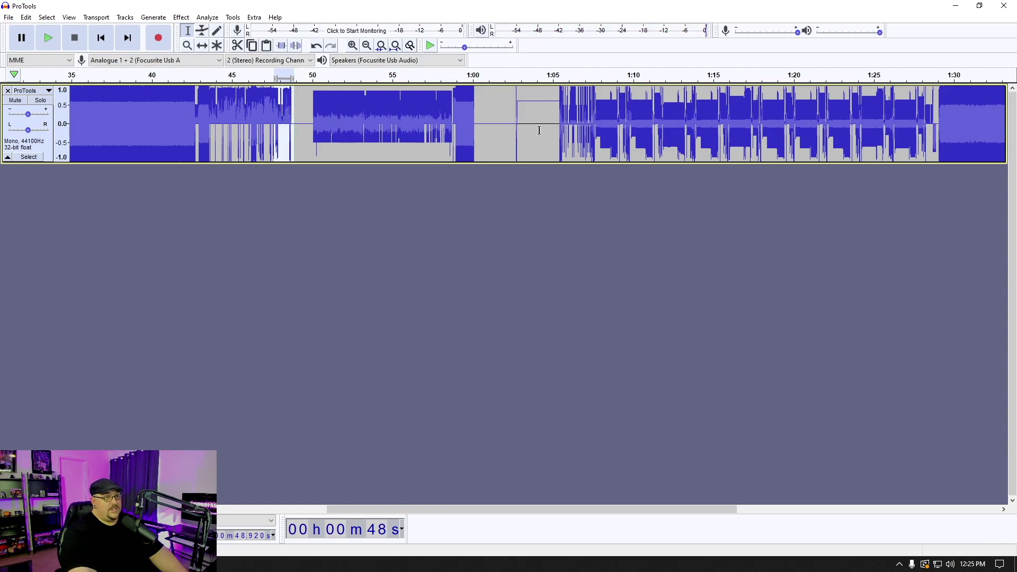
pyautogui.moveTo(469, 511); pyautogui.dragTo(223, 510)
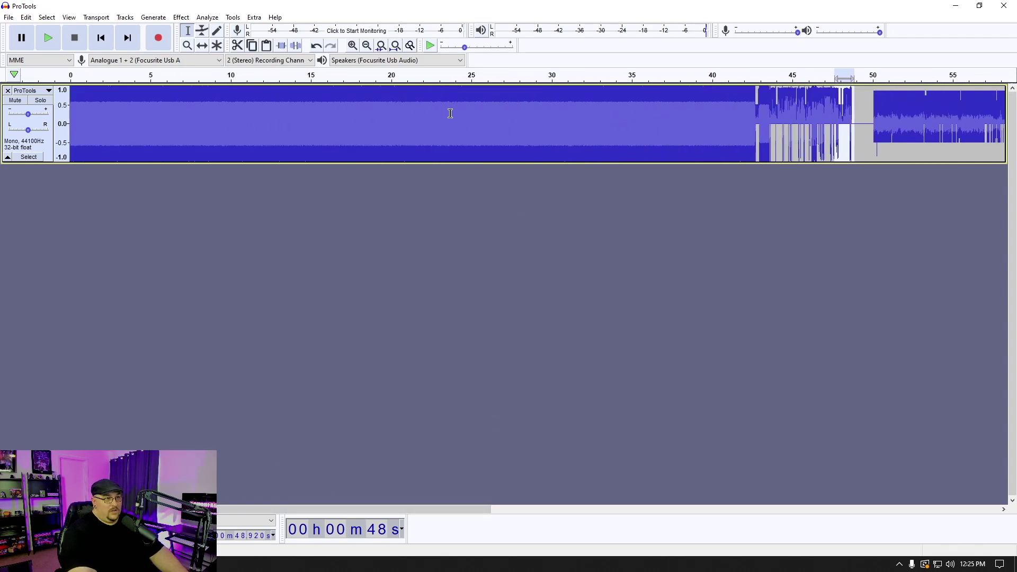
pyautogui.moveTo(370, 110); pyautogui.dragTo(565, 127)
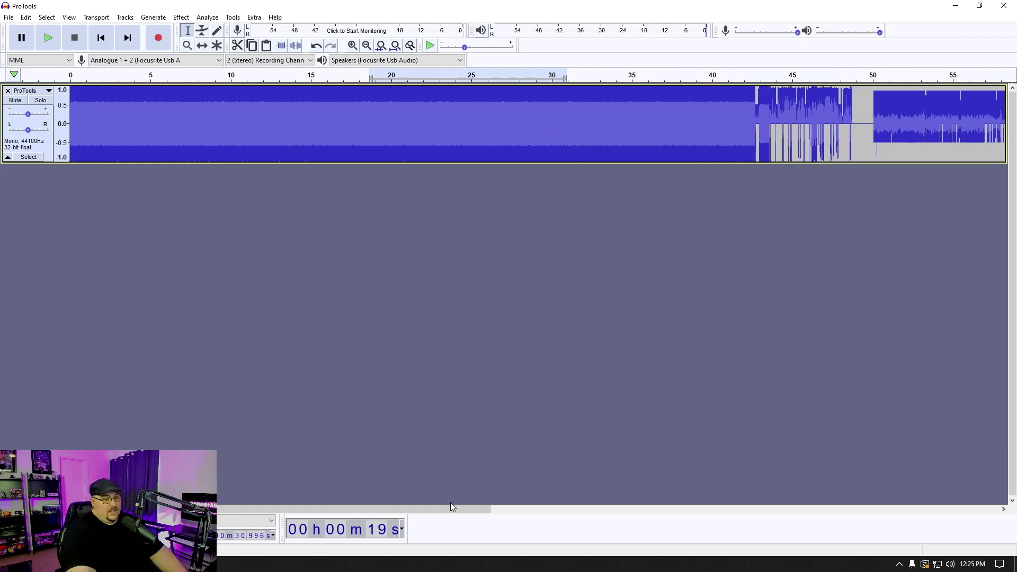
pyautogui.moveTo(453, 507); pyautogui.dragTo(694, 508)
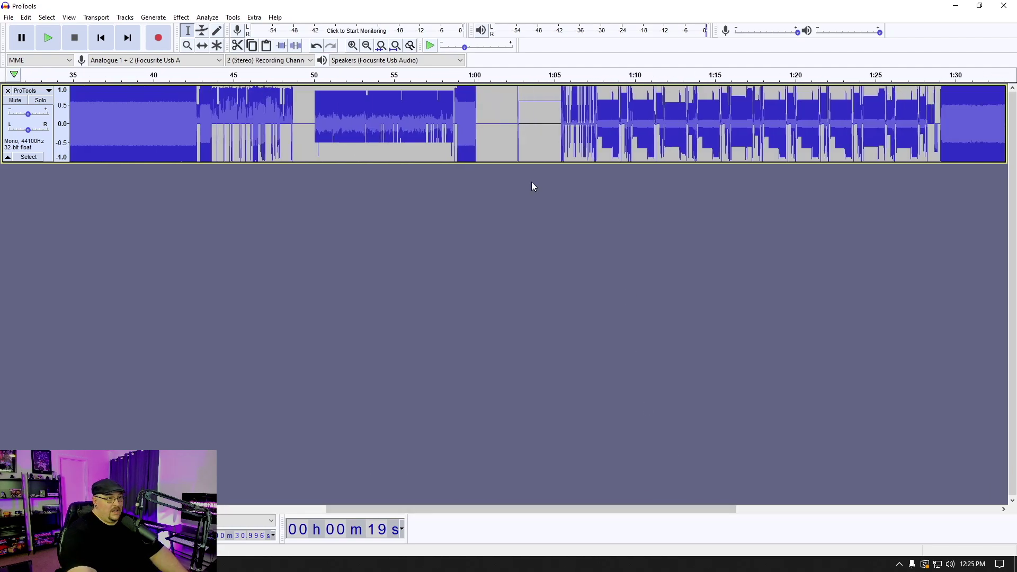
# Play the ProTools track from about 1:05, 0:56 and 0:50, then stop.
pyautogui.click(549, 124)
pyautogui.press('space')
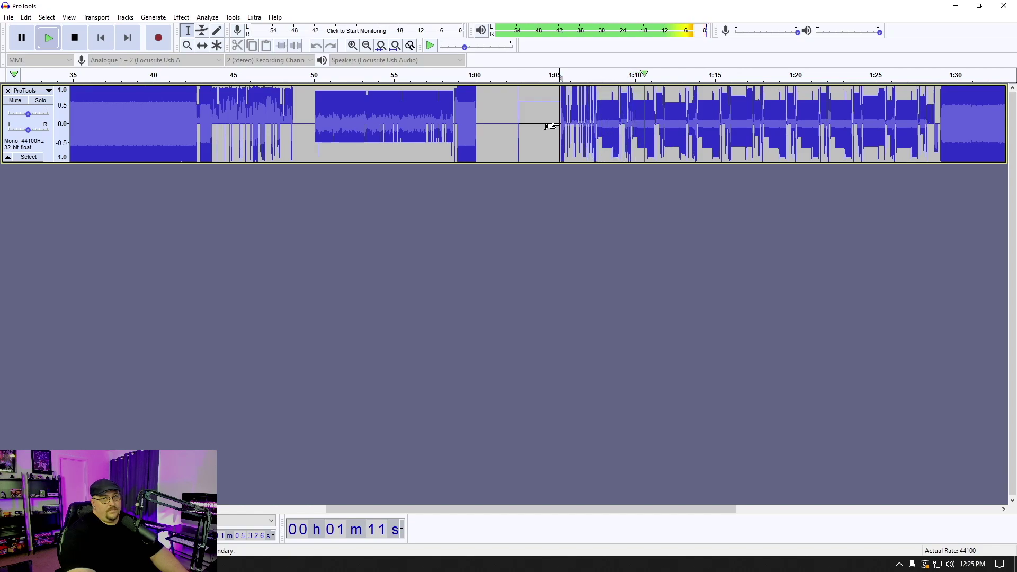
pyautogui.click(421, 113)
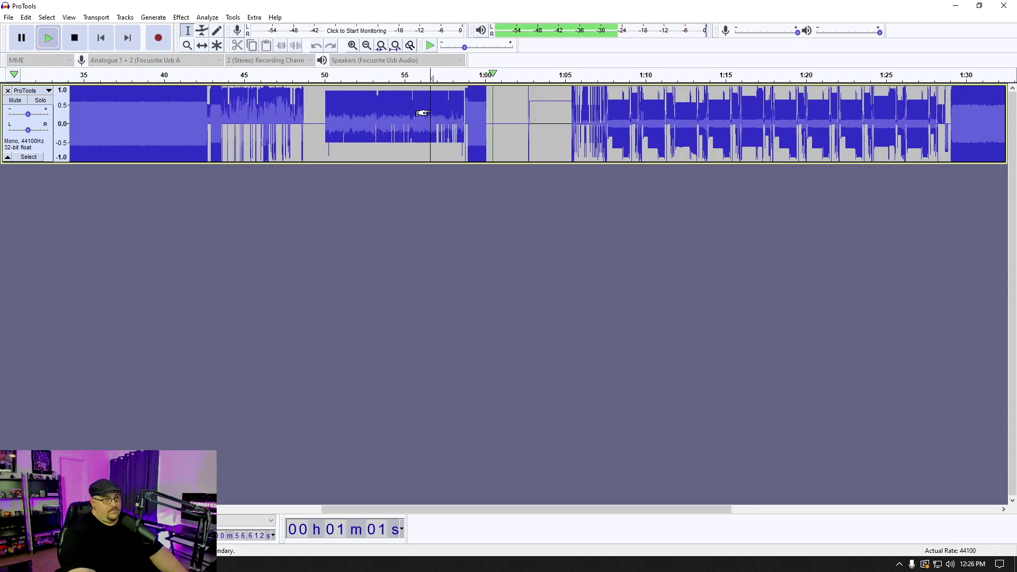
pyautogui.press('space')
pyautogui.click(318, 118)
pyautogui.press('space')
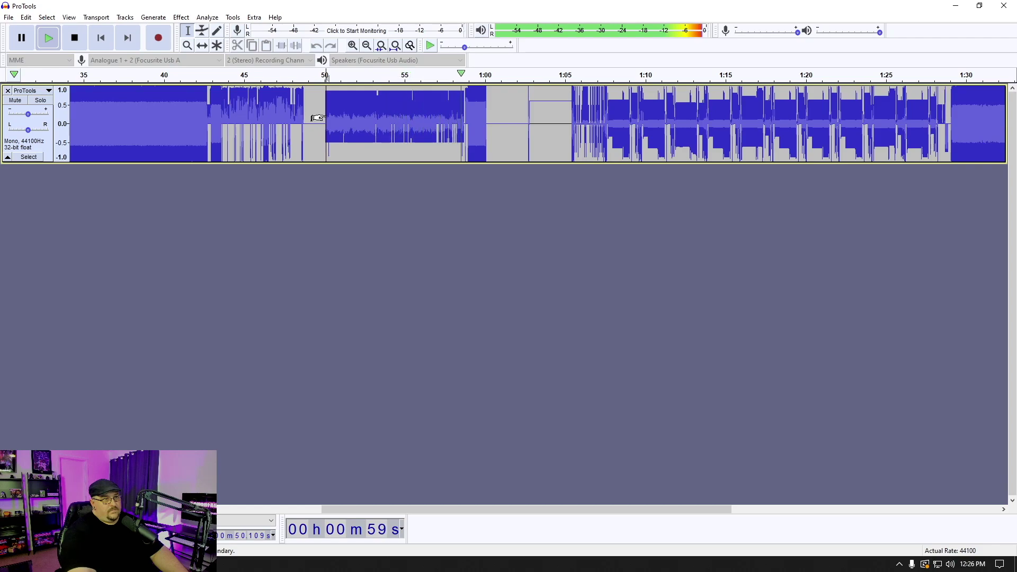
pyautogui.press('space')
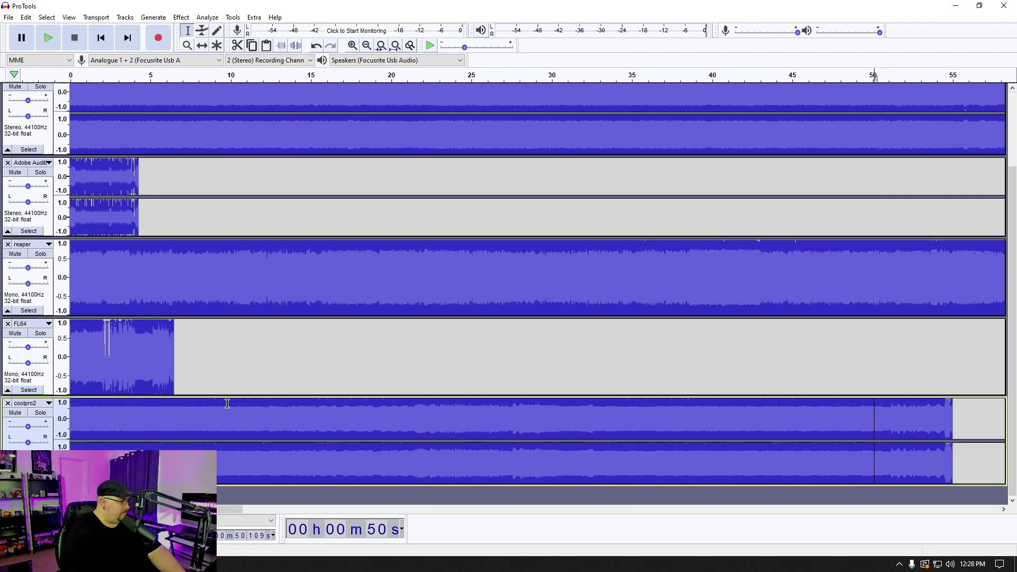
# Scroll up to view the ProTools, audacity, Adobe Audition, reaper and FL64 tracks.
pyautogui.scroll(3, 227, 403)
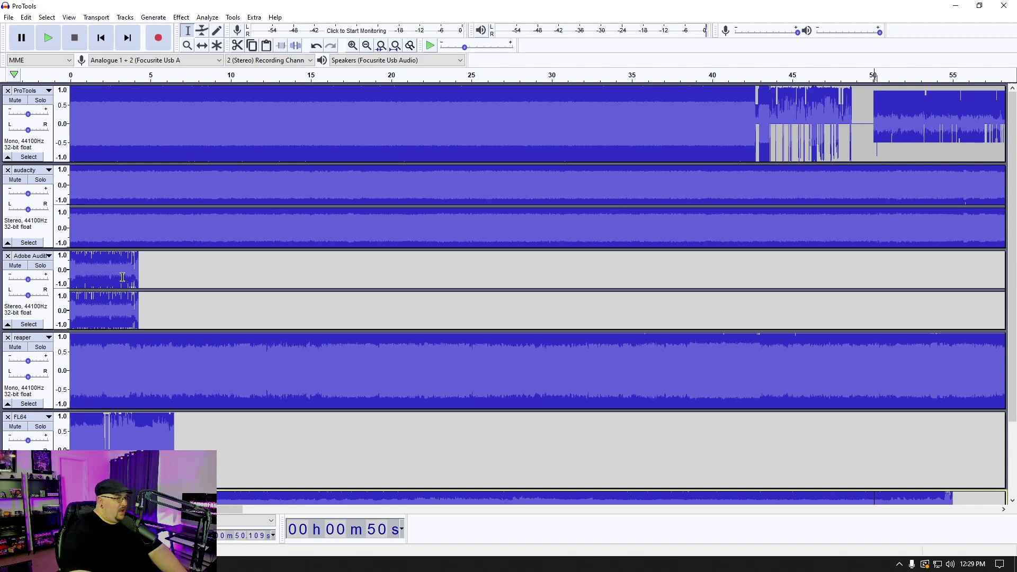
# Solo the audacity track, fit the project to width, and briefly play from 0:19.
pyautogui.scroll(-3, 290, 287)
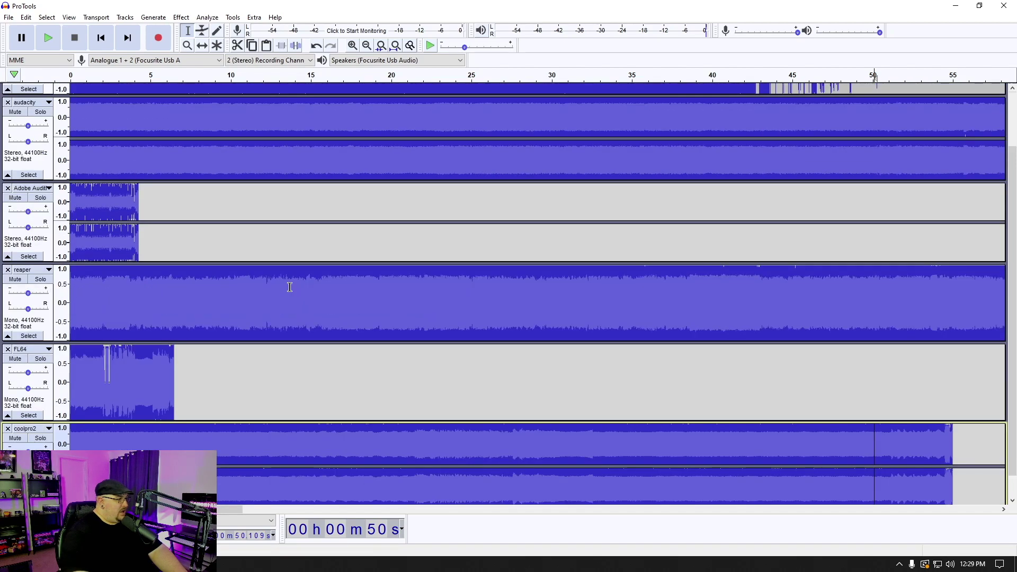
pyautogui.scroll(-1, 290, 287)
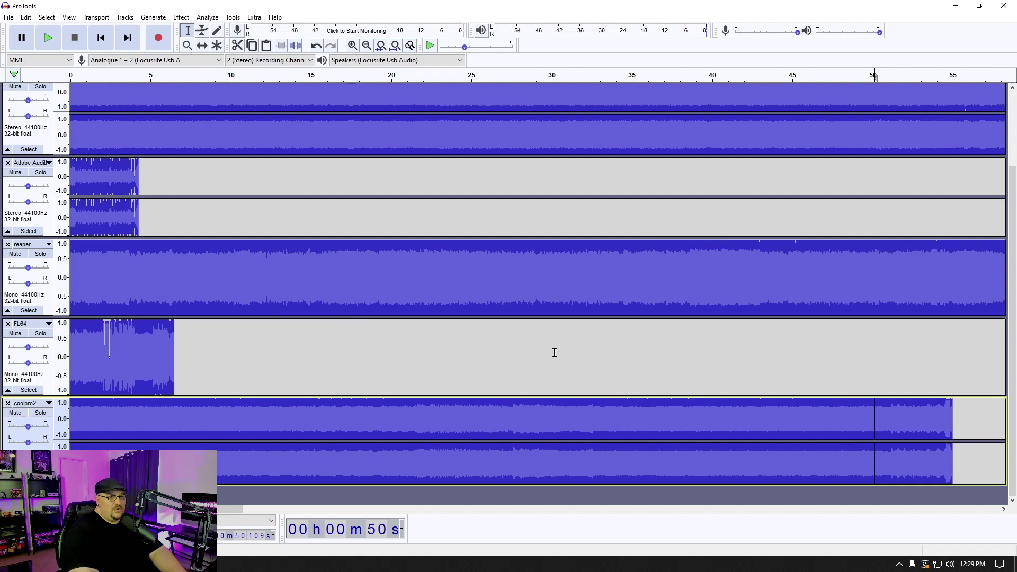
pyautogui.scroll(3, 555, 352)
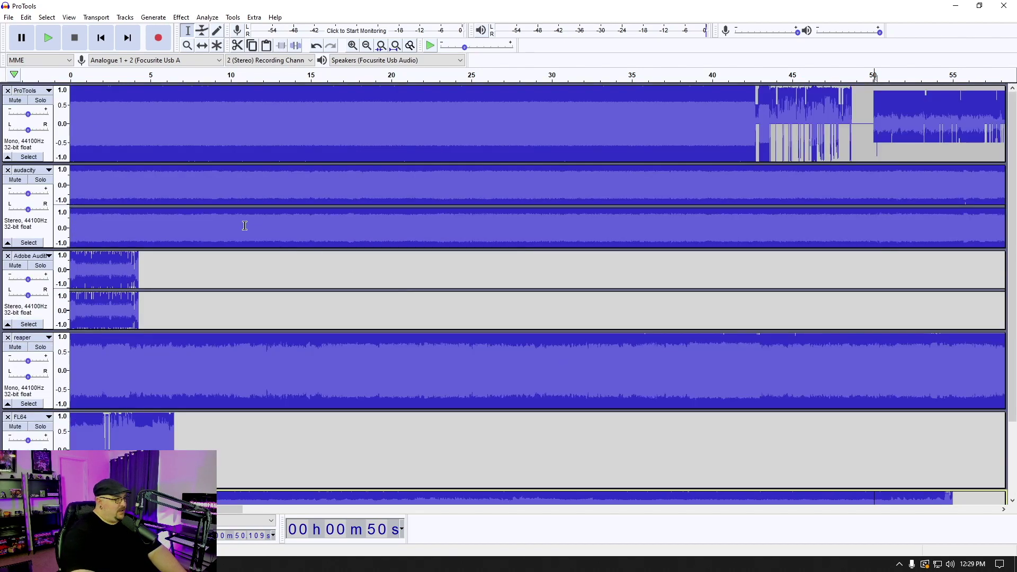
pyautogui.click(41, 180)
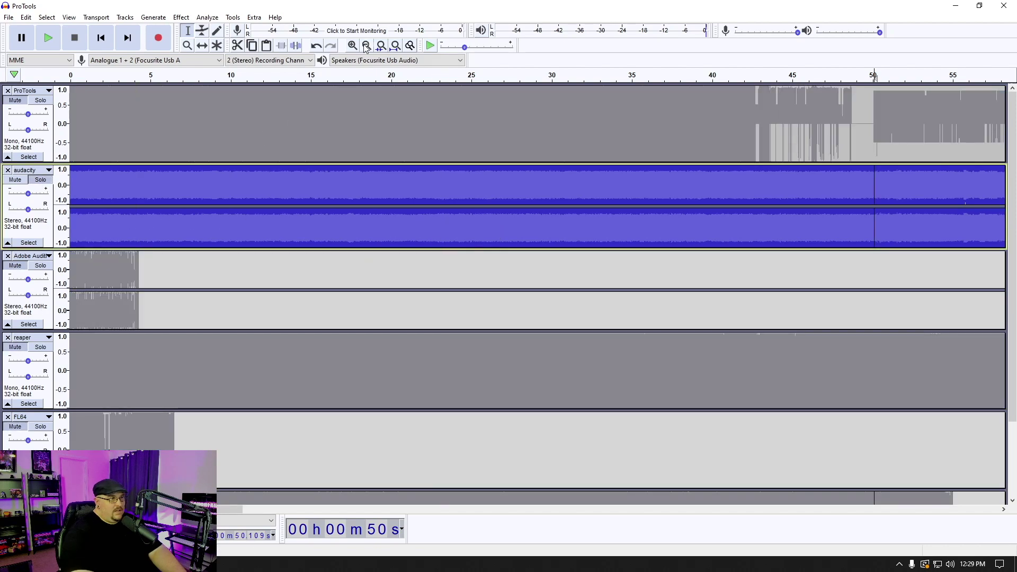
pyautogui.click(396, 48)
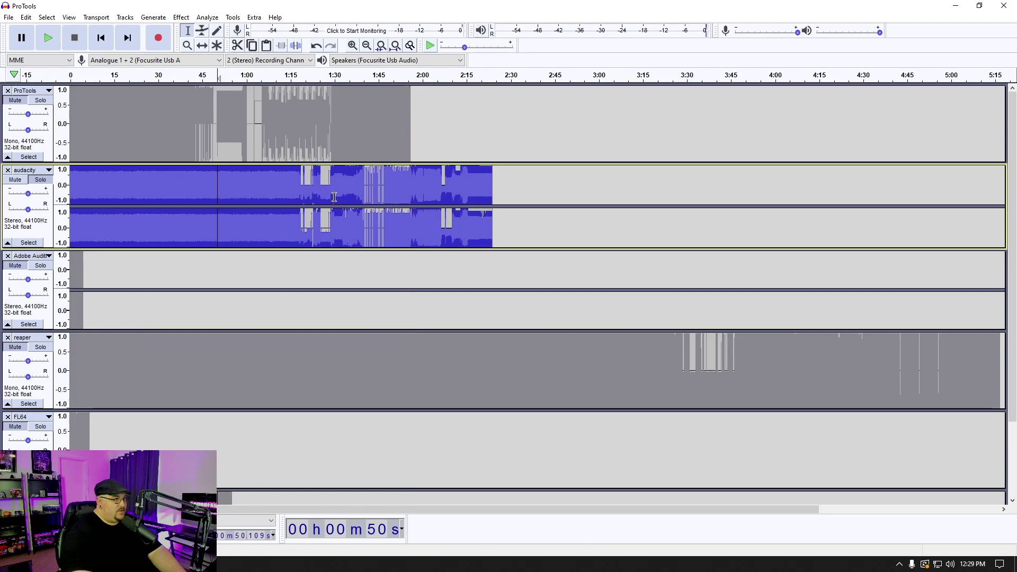
pyautogui.click(127, 182)
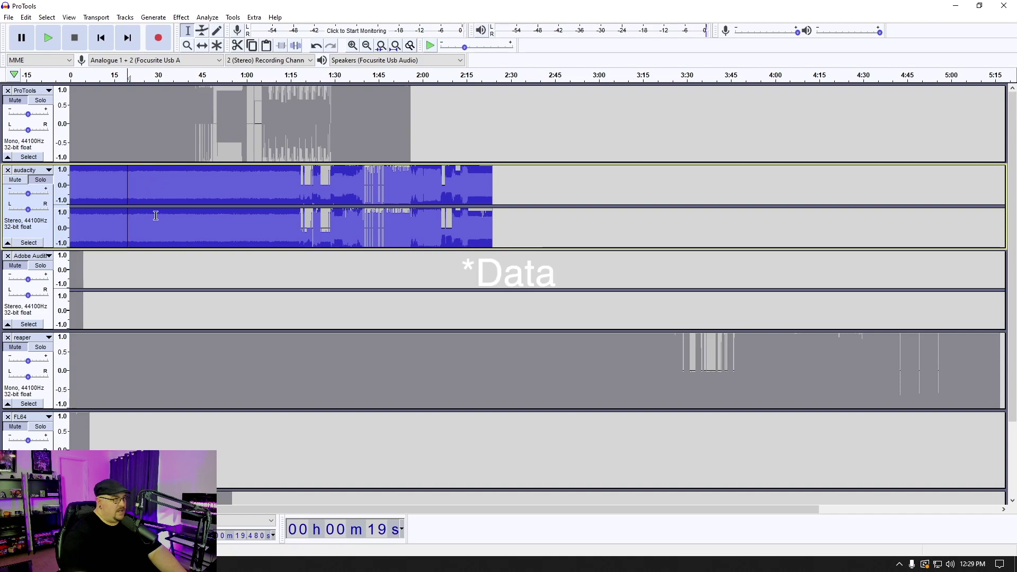
pyautogui.press('space')
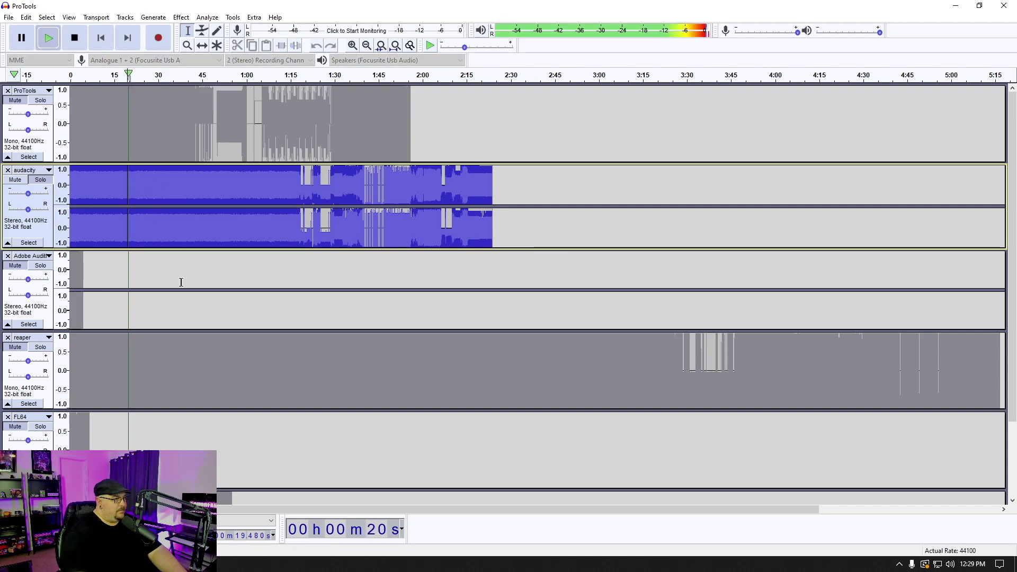
pyautogui.press('space')
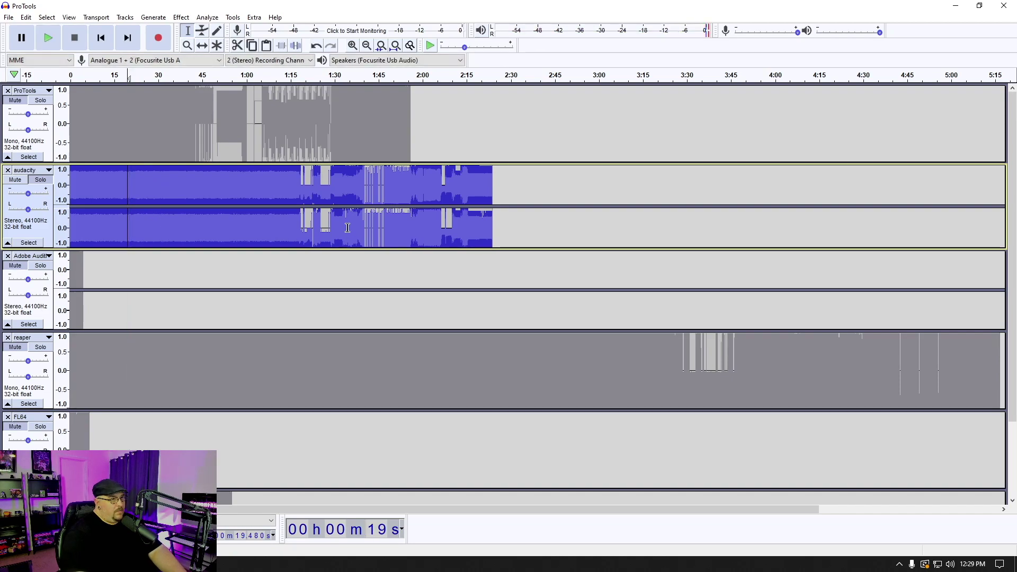
# Play the audacity track from 1:18, 1:39, 1:49 and 2:08, stopping each time.
pyautogui.click(298, 189)
pyautogui.press('space')
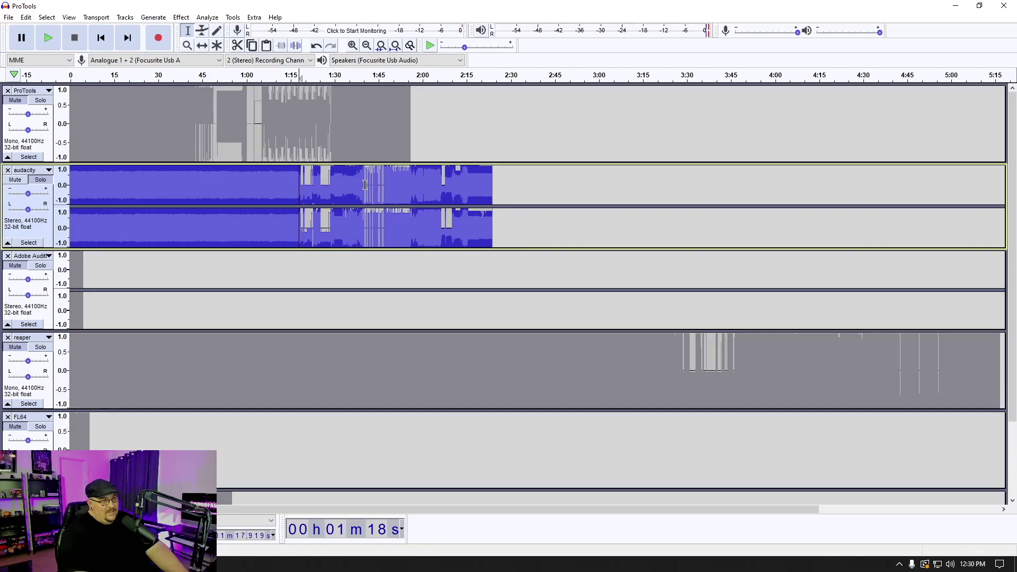
pyautogui.click(363, 184)
pyautogui.press('space')
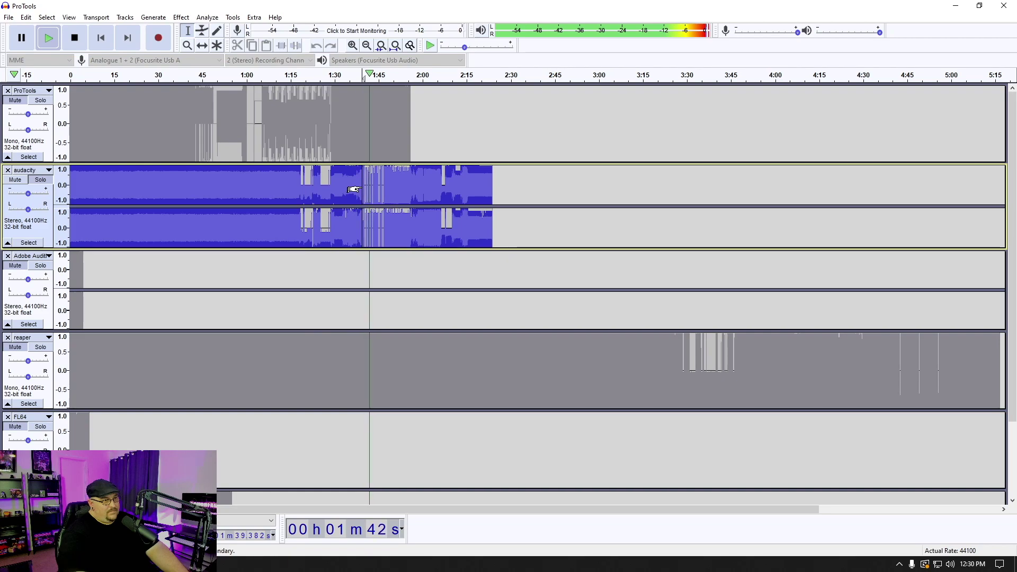
pyautogui.press('space')
pyautogui.click(392, 184)
pyautogui.press('space')
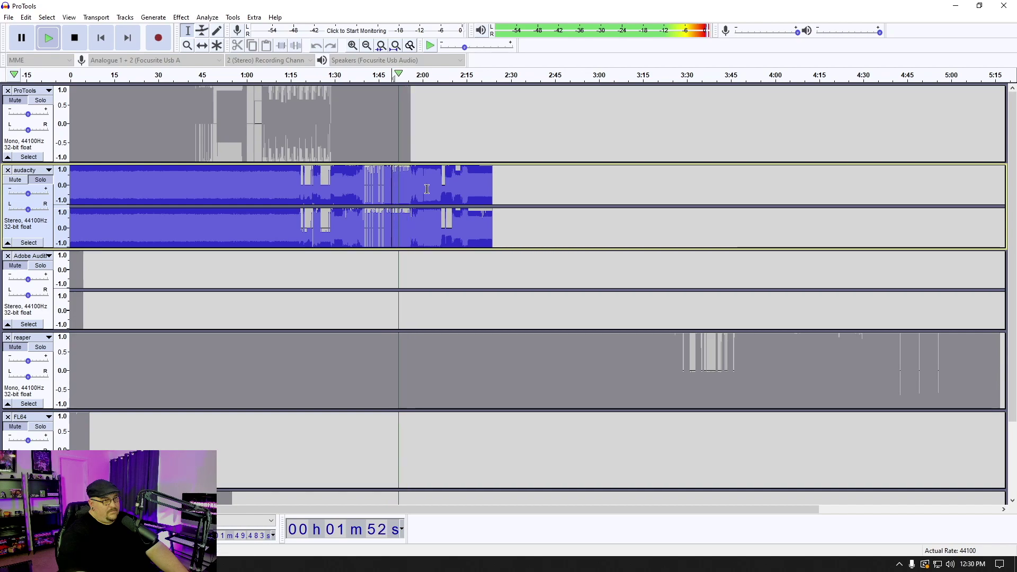
pyautogui.press('space')
pyautogui.click(447, 190)
pyautogui.press('space')
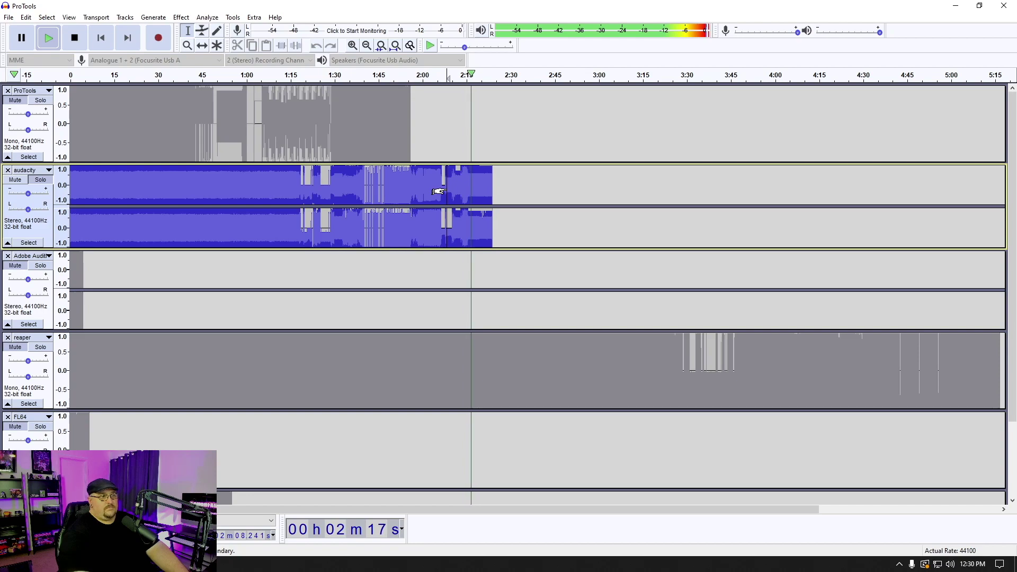
pyautogui.press('space')
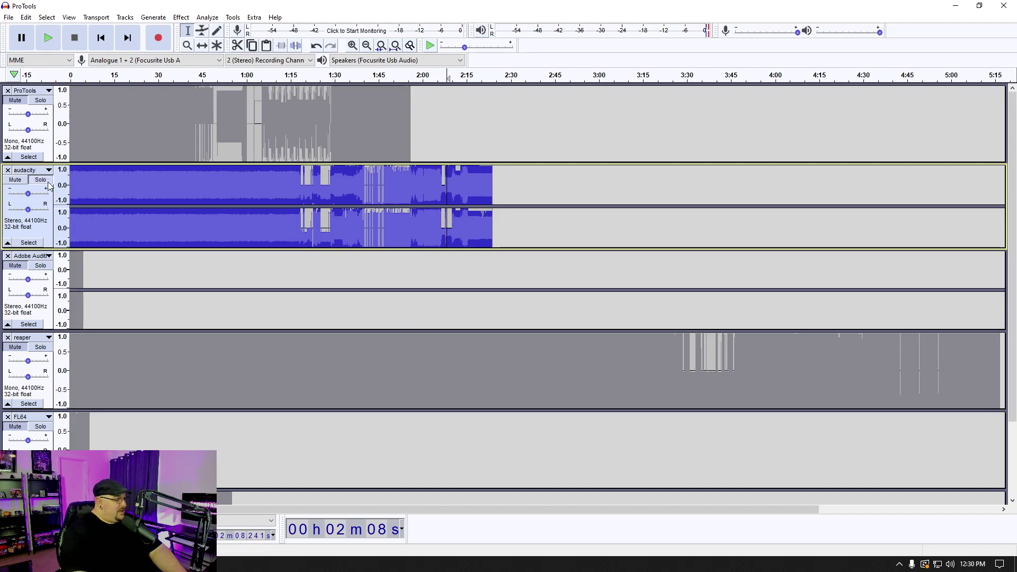
# Swap the solo from audacity to Adobe Audition and play its whole 4.2-second clip.
pyautogui.click(46, 181)
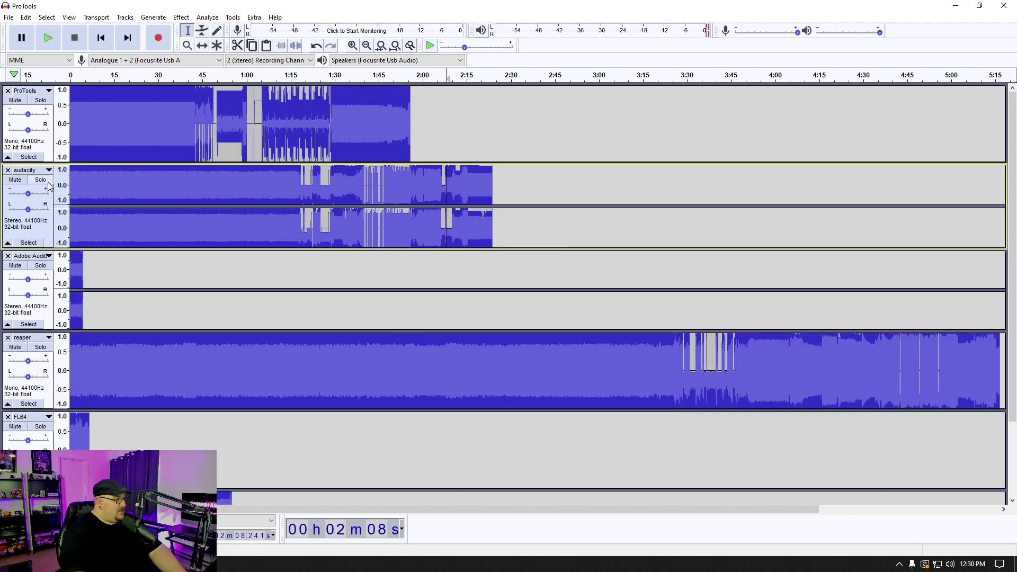
pyautogui.click(41, 265)
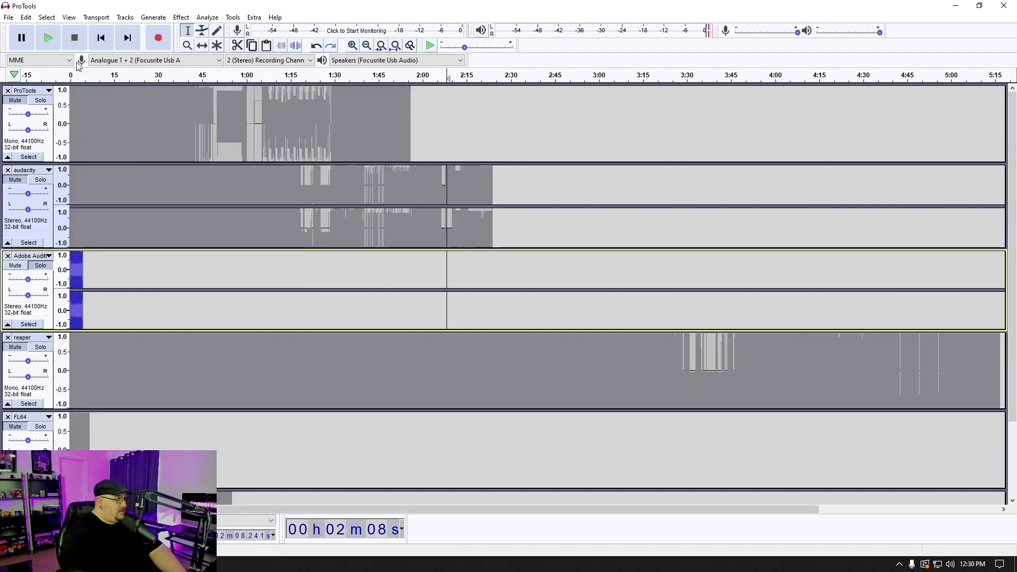
pyautogui.click(100, 37)
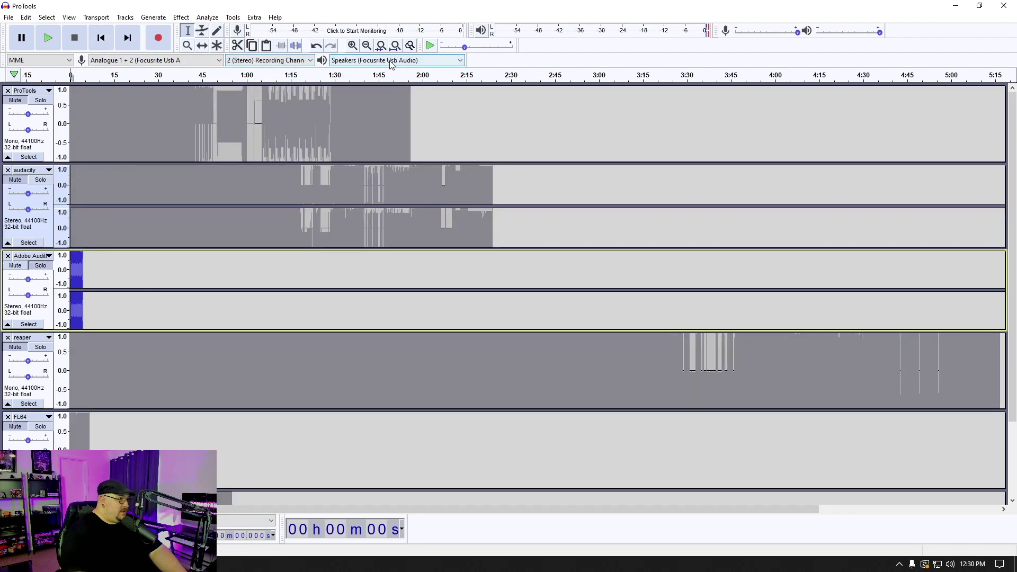
pyautogui.click(352, 46)
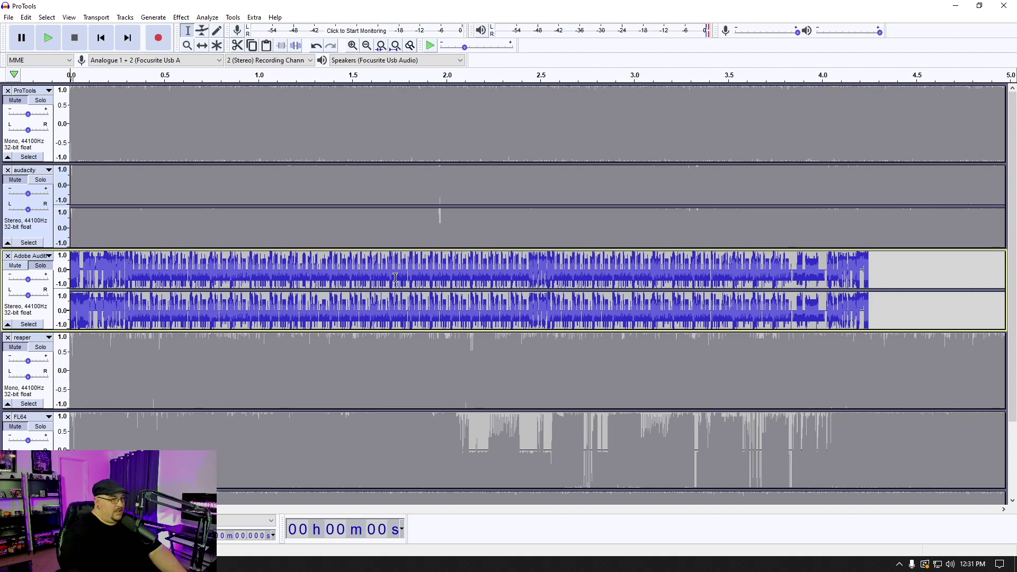
pyautogui.doubleClick(439, 314)
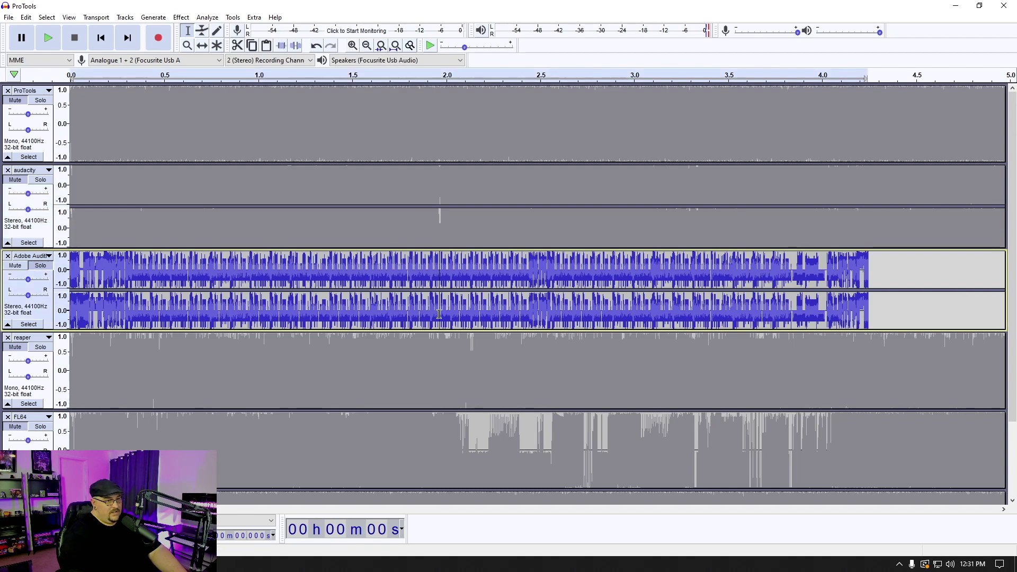
pyautogui.press('space')
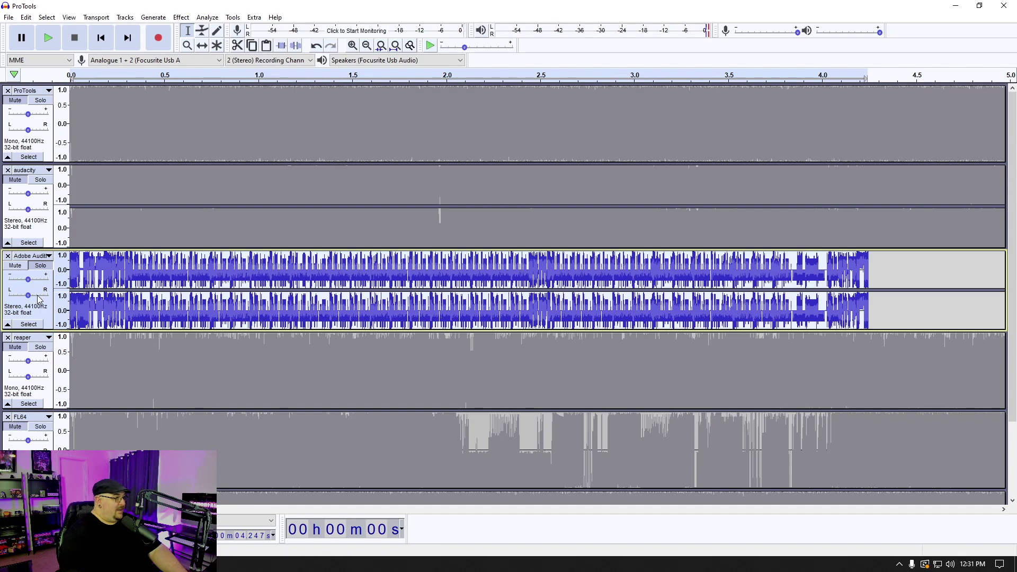
# Swap the solo to reaper, fit the project, and play from 3:27 to 3:47.
pyautogui.click(41, 266)
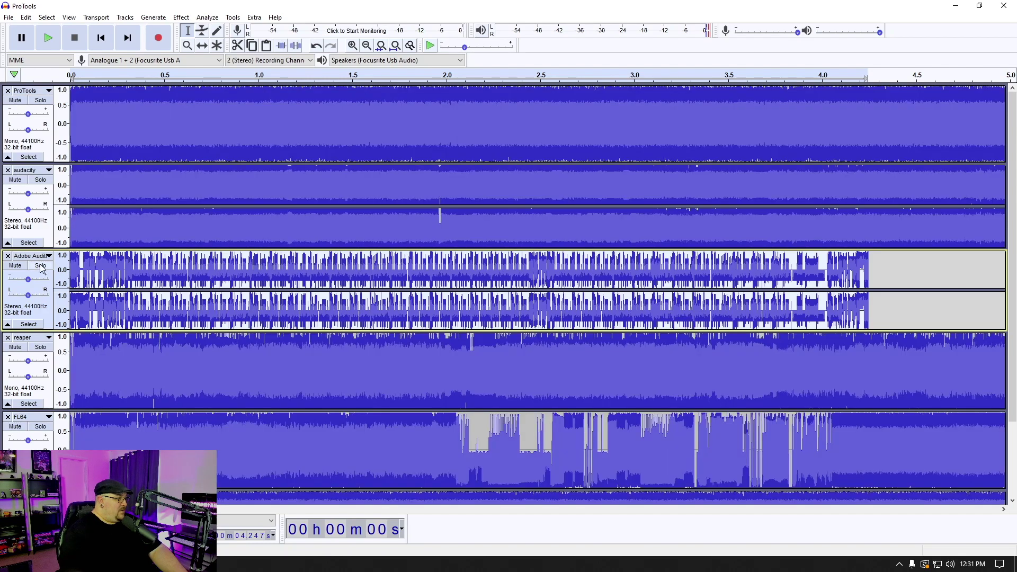
pyautogui.click(42, 349)
pyautogui.hotkey('ctrl', 'f')
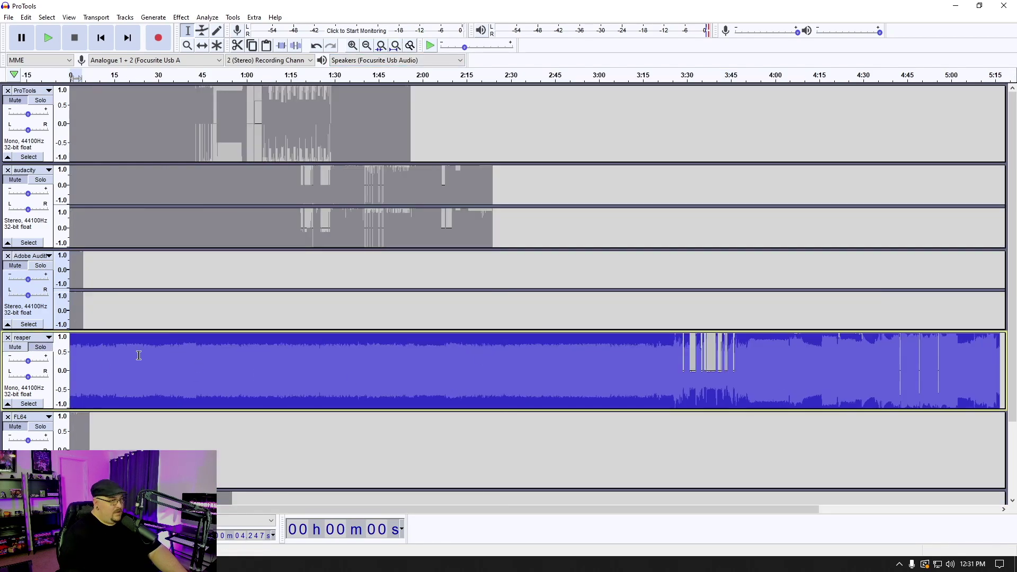
pyautogui.click(678, 365)
pyautogui.press('space')
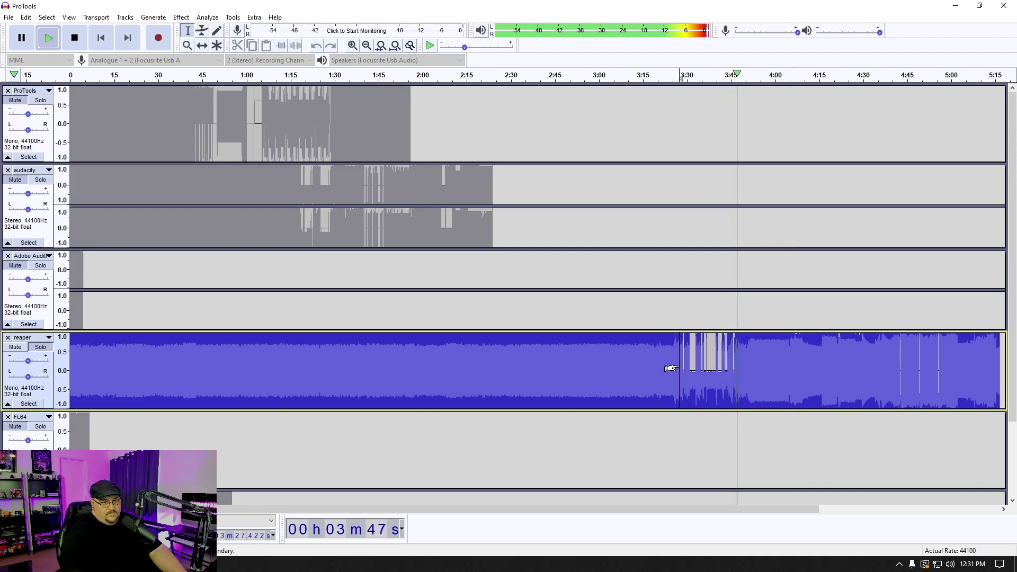
pyautogui.press('space')
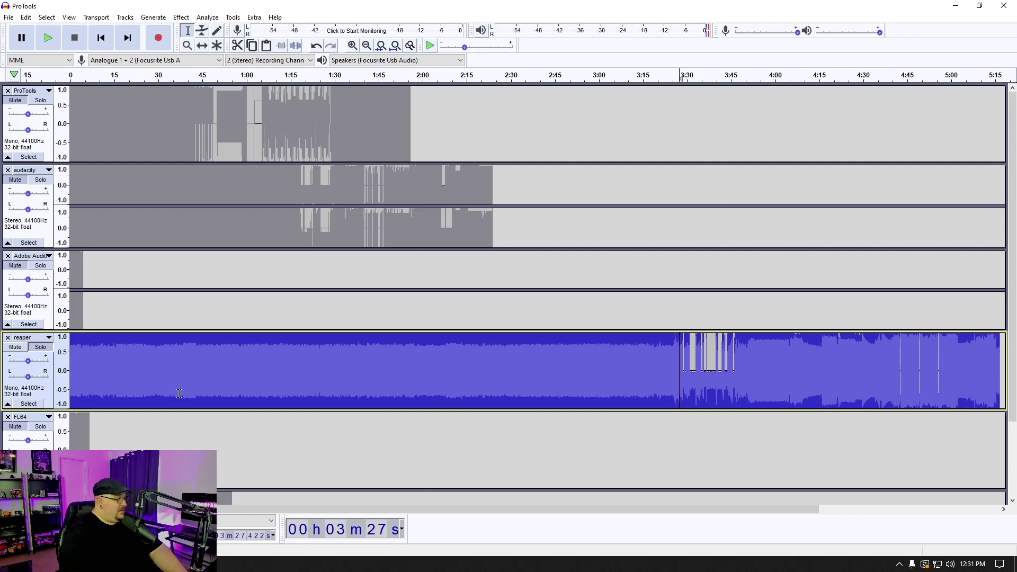
# Release the reaper solo and zoom in four times on the FL64 clip's start.
pyautogui.hotkey('ctrl', 'a')
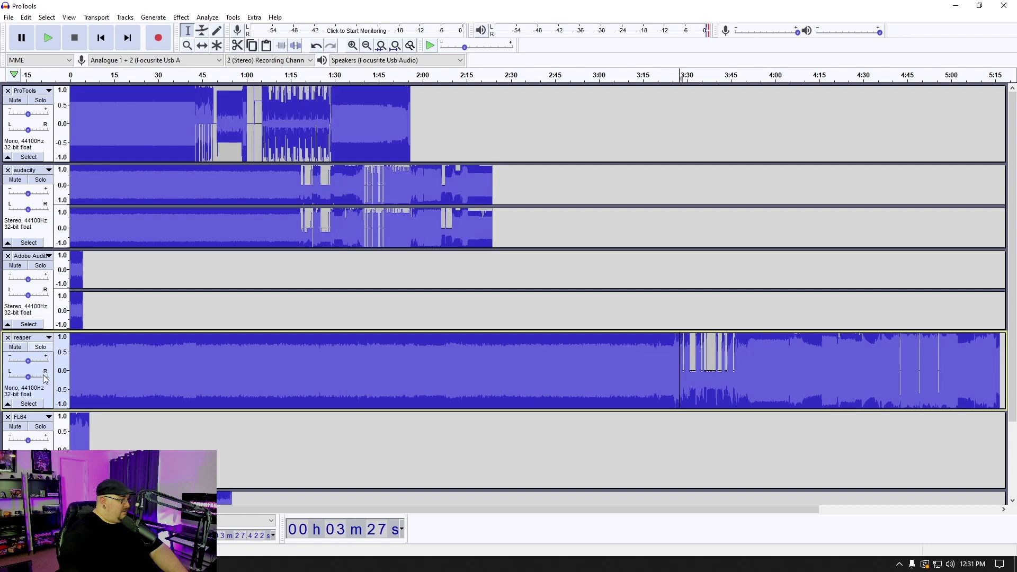
pyautogui.click(76, 449)
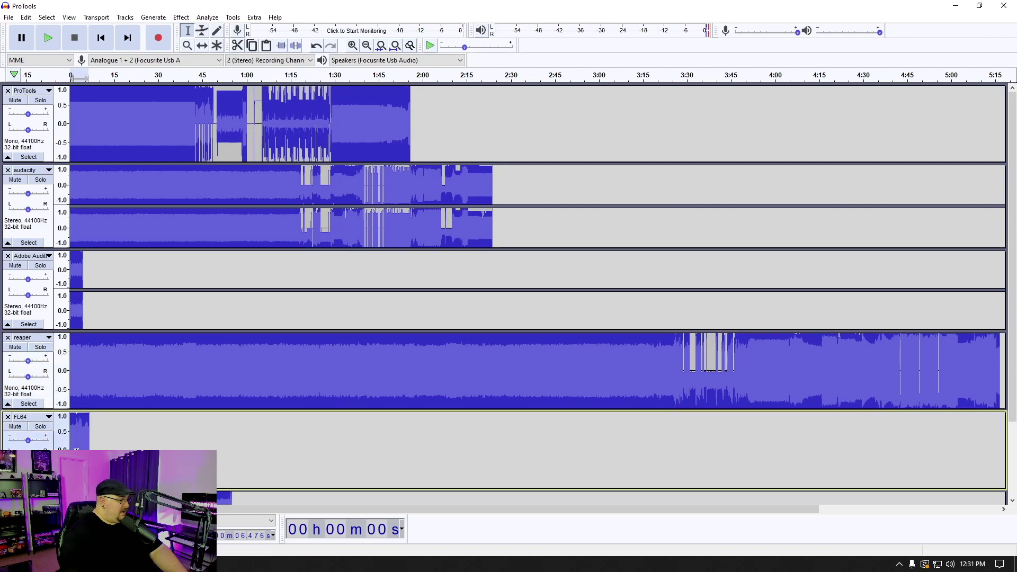
pyautogui.moveTo(76, 449); pyautogui.dragTo(72, 438)
pyautogui.click(354, 48)
pyautogui.click(354, 48)
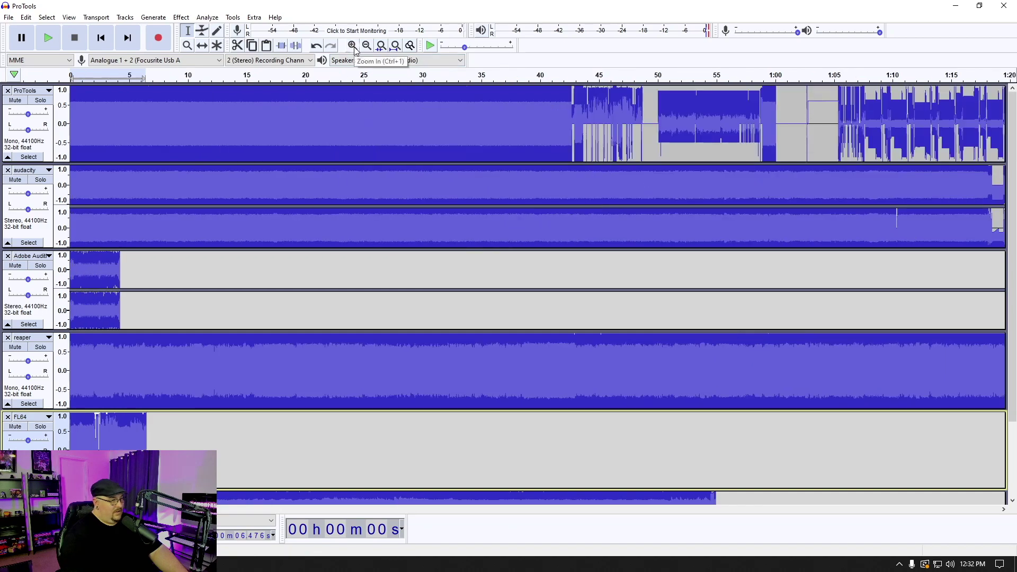
pyautogui.click(353, 48)
pyautogui.click(353, 47)
# Play the FL64 clip, jump to about 4.9 seconds, stop, and release its solo.
pyautogui.press('space')
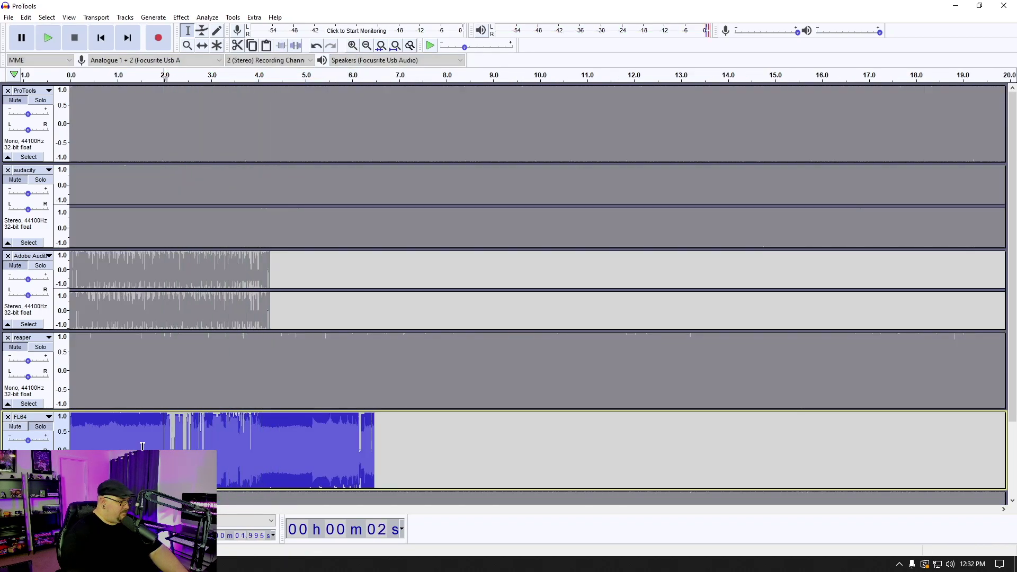
pyautogui.click(301, 446)
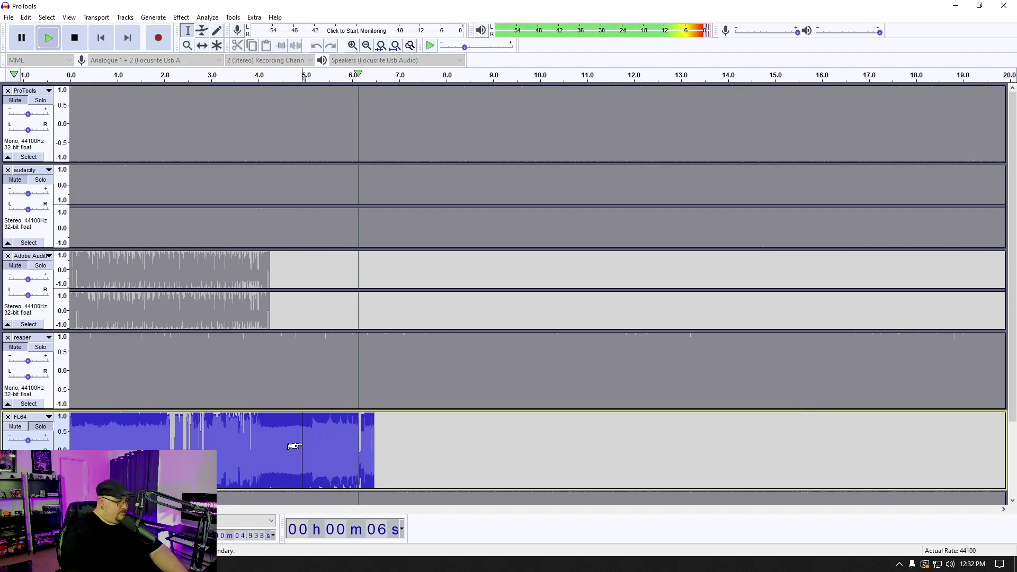
pyautogui.press('space')
pyautogui.scroll(-3, 45, 340)
pyautogui.click(45, 340)
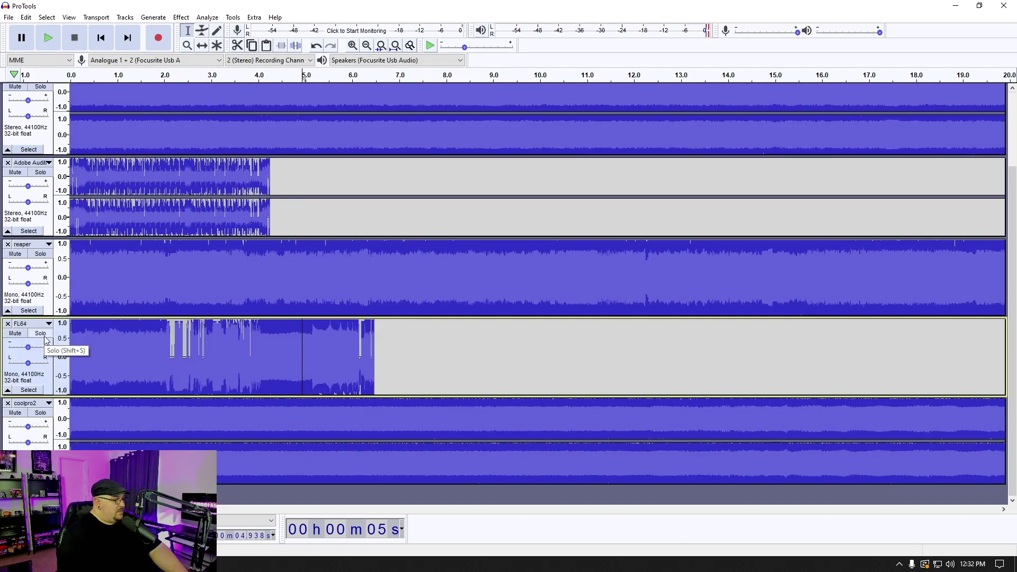
# Solo the coolpro2 track, fit the project, then select and zoom into its 55-second clip.
pyautogui.click(41, 413)
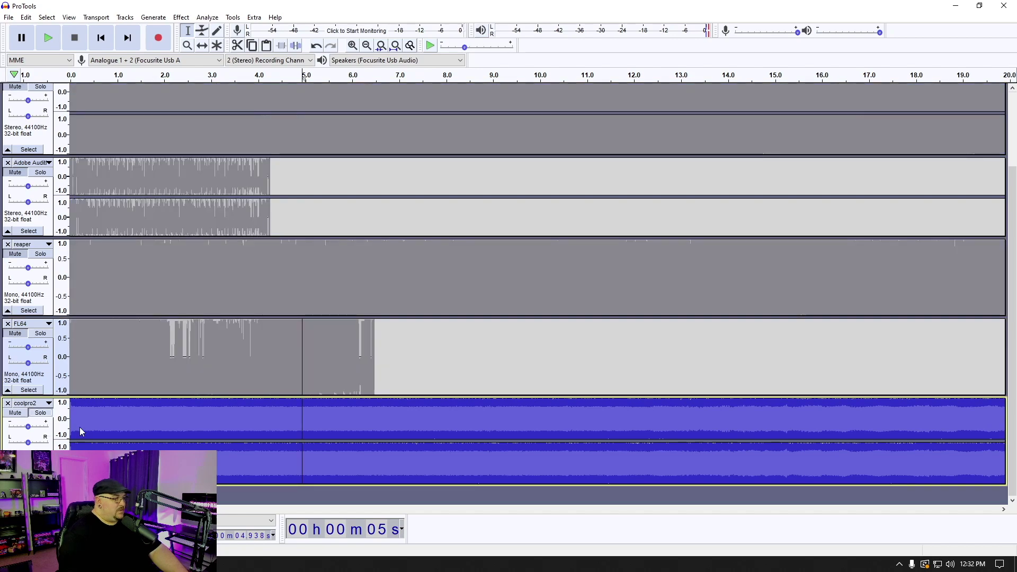
pyautogui.click(396, 46)
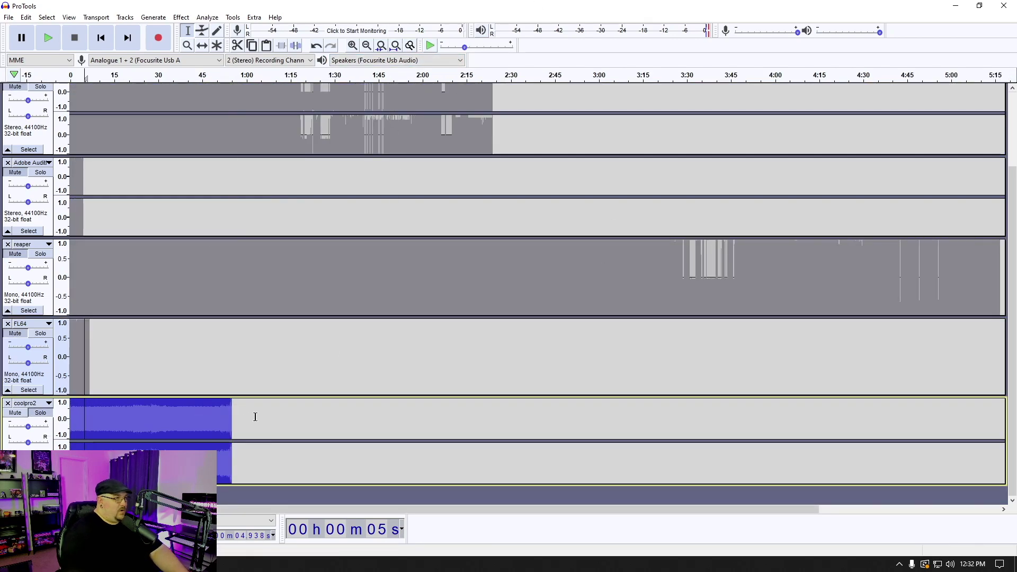
pyautogui.click(29, 475)
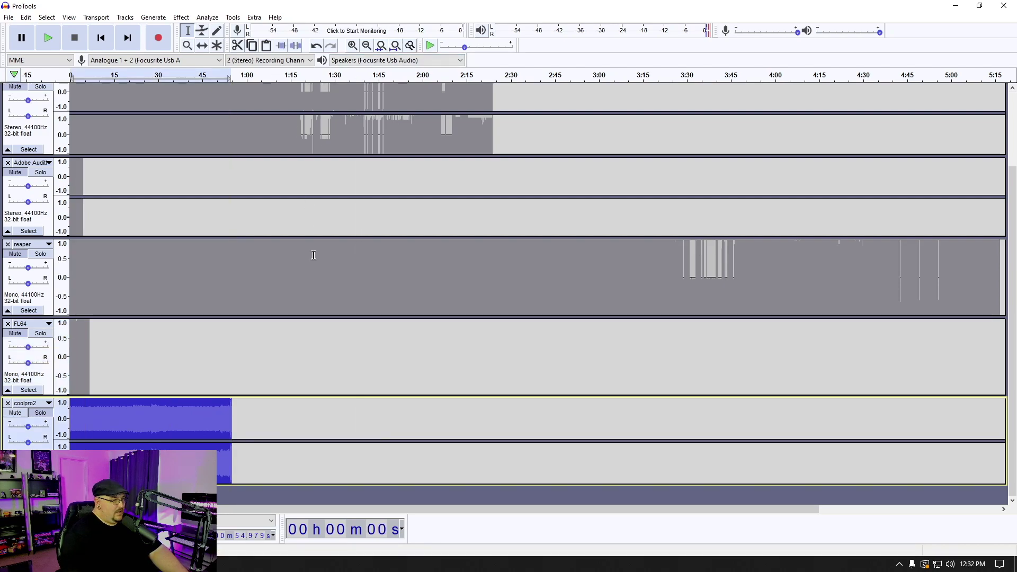
pyautogui.click(353, 45)
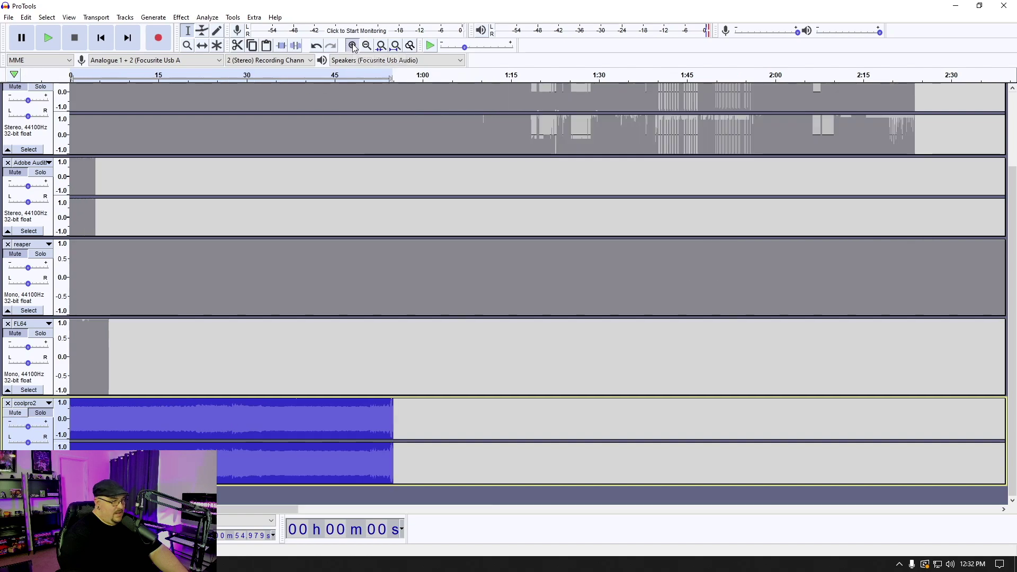
pyautogui.click(353, 45)
pyautogui.click(353, 46)
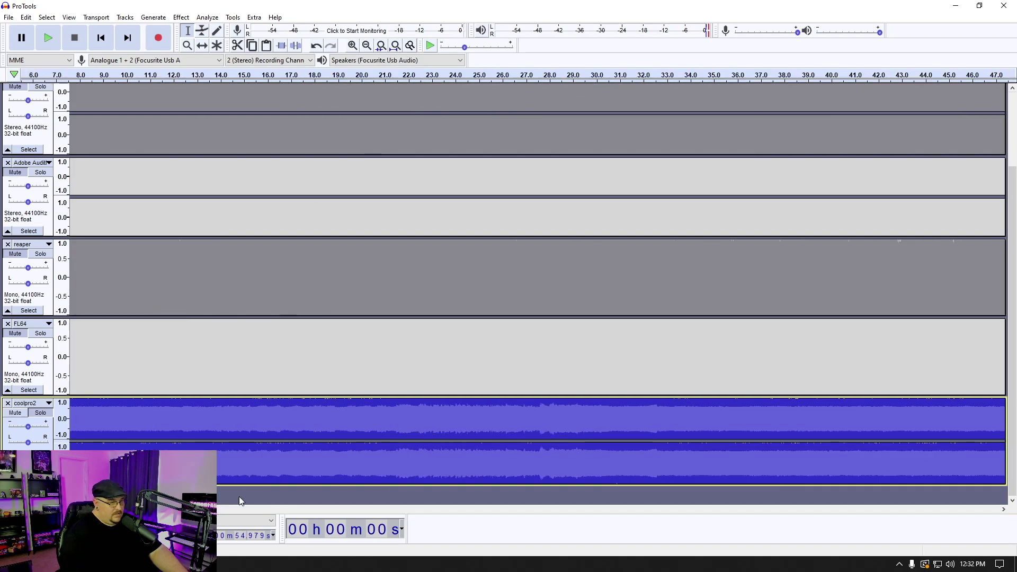
# Play coolpro2 from about 50.75 s to its end at 55 s, then stop.
pyautogui.hscroll(10, 258, 430)
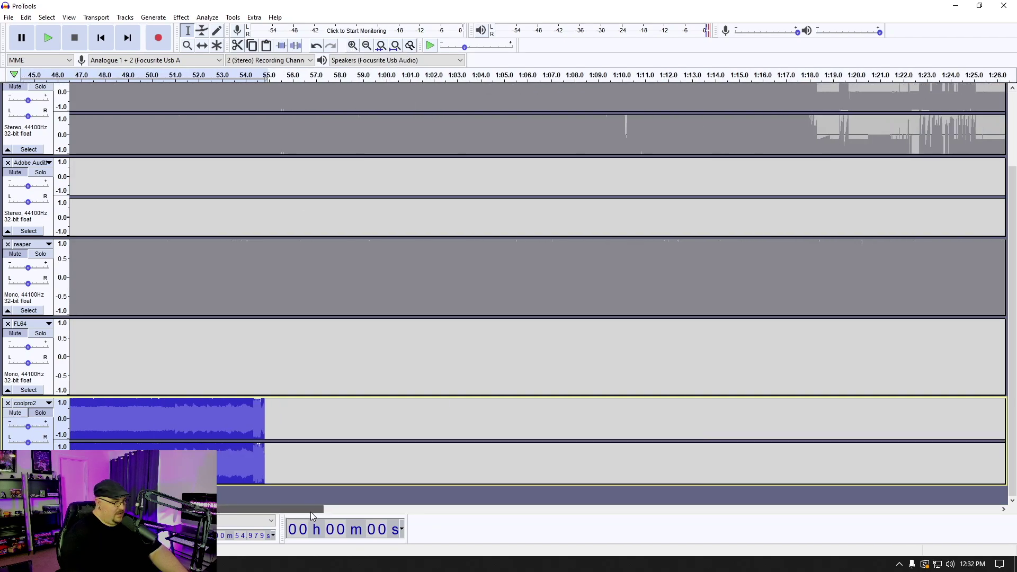
pyautogui.click(196, 425)
pyautogui.press('space')
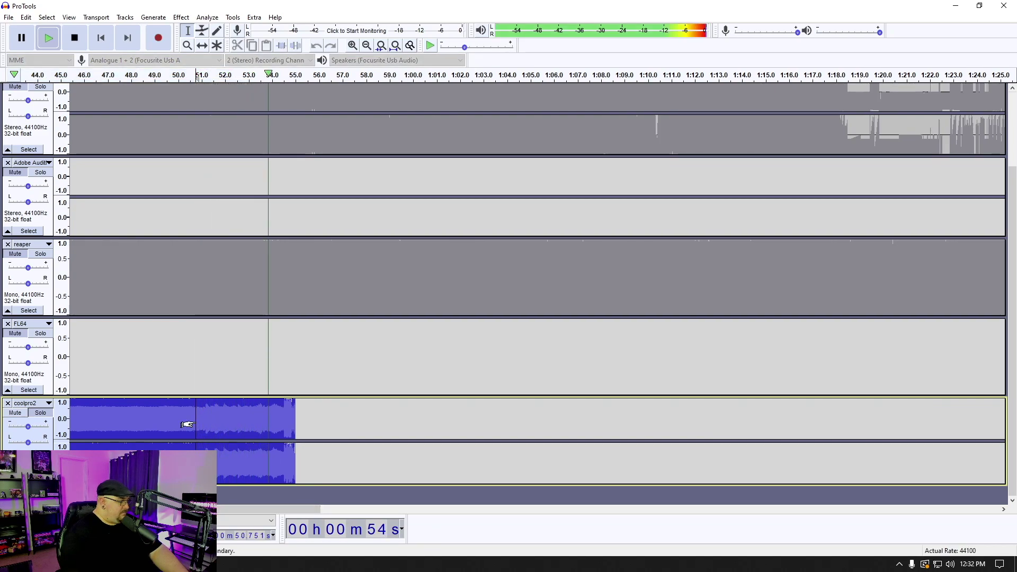
pyautogui.press('space')
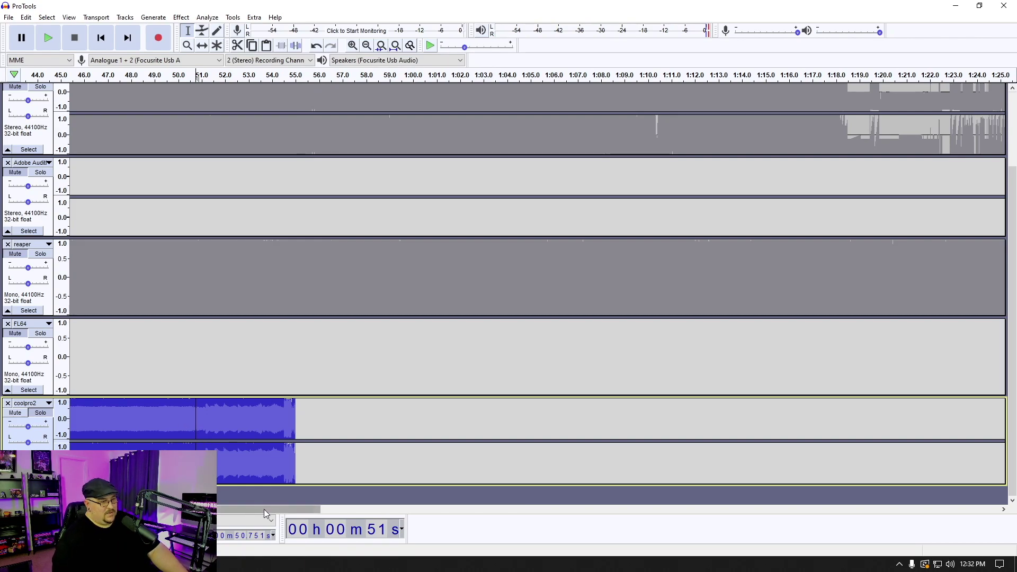
pyautogui.moveTo(268, 509); pyautogui.dragTo(159, 509)
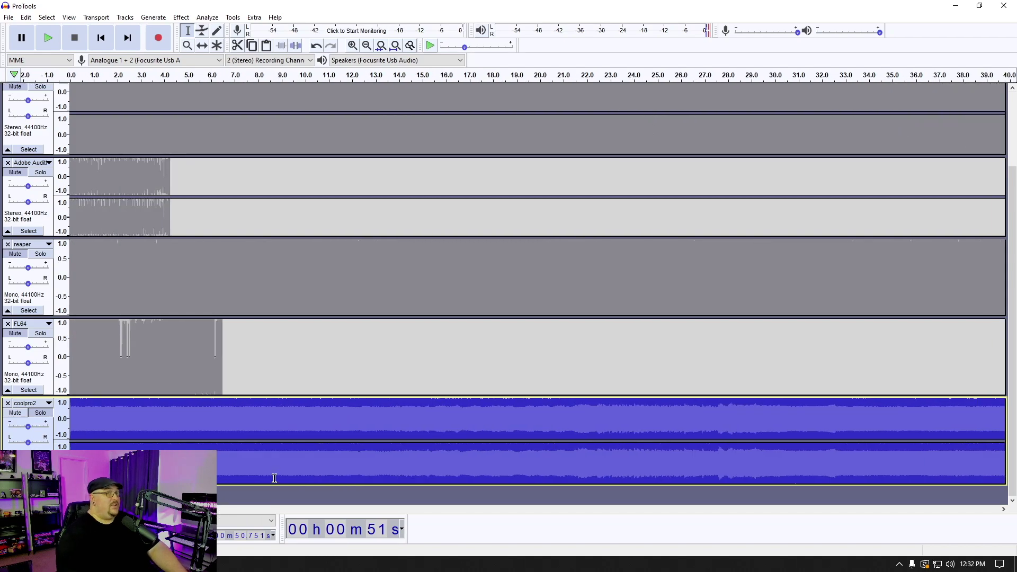